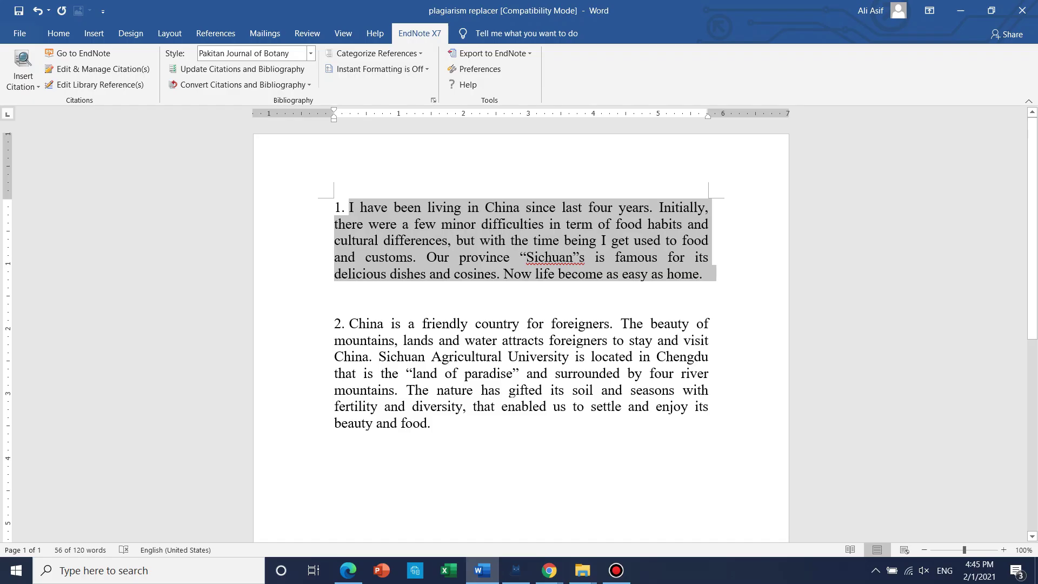
Highlight the second paragraph for reference, clear the selection and enlarge the document view to 150%
{"action": "left_click_drag", "start_coordinate": [437, 424], "coordinate": [348, 324]}
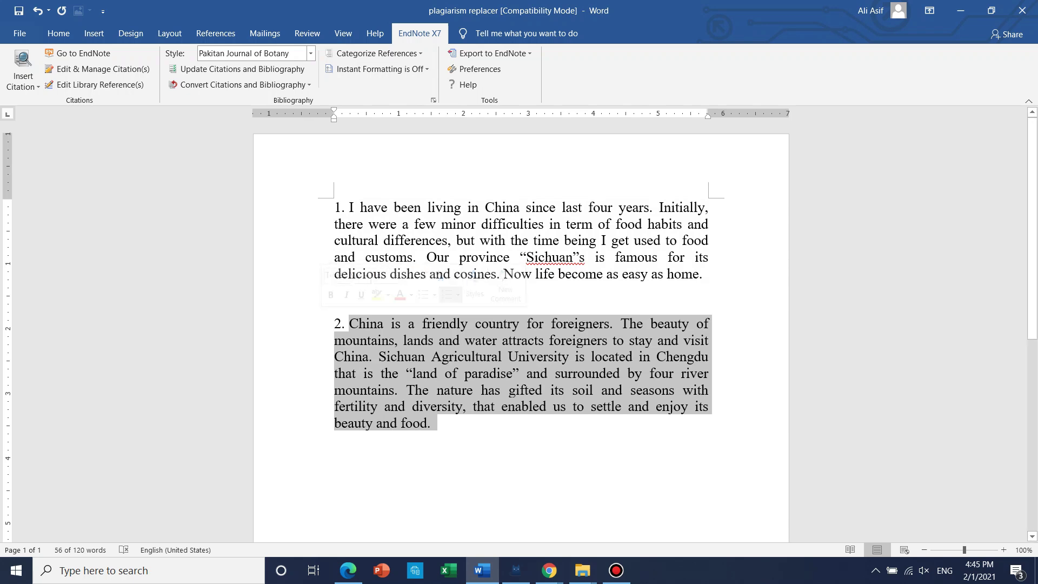
{"action": "left_click", "coordinate": [476, 208]}
{"action": "left_click", "coordinate": [1004, 550]}
{"action": "left_click", "coordinate": [1004, 550]}
{"action": "left_click", "coordinate": [1004, 550]}
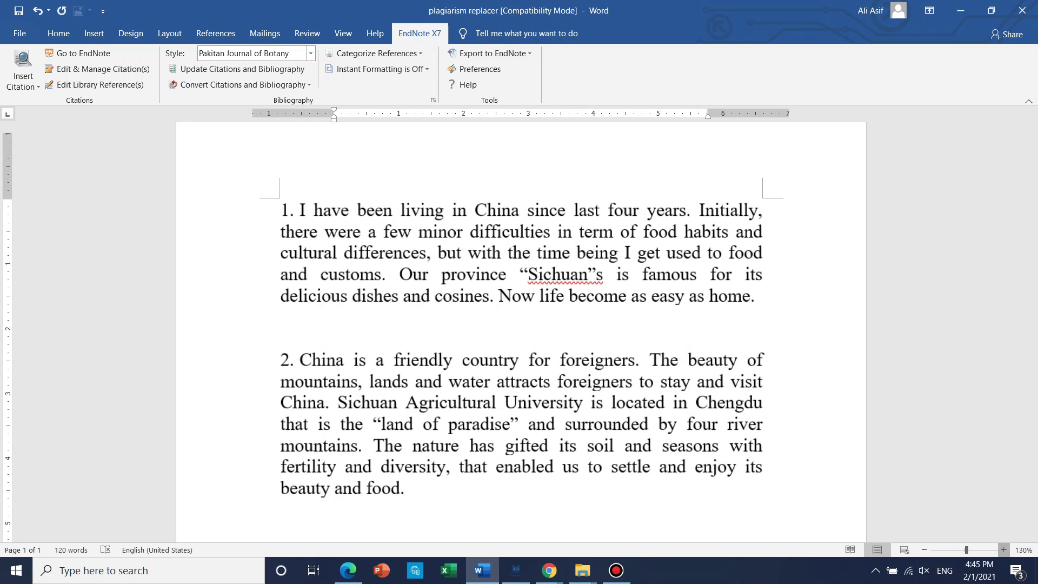
{"action": "left_click", "coordinate": [1003, 550]}
{"action": "left_click", "coordinate": [1003, 550]}
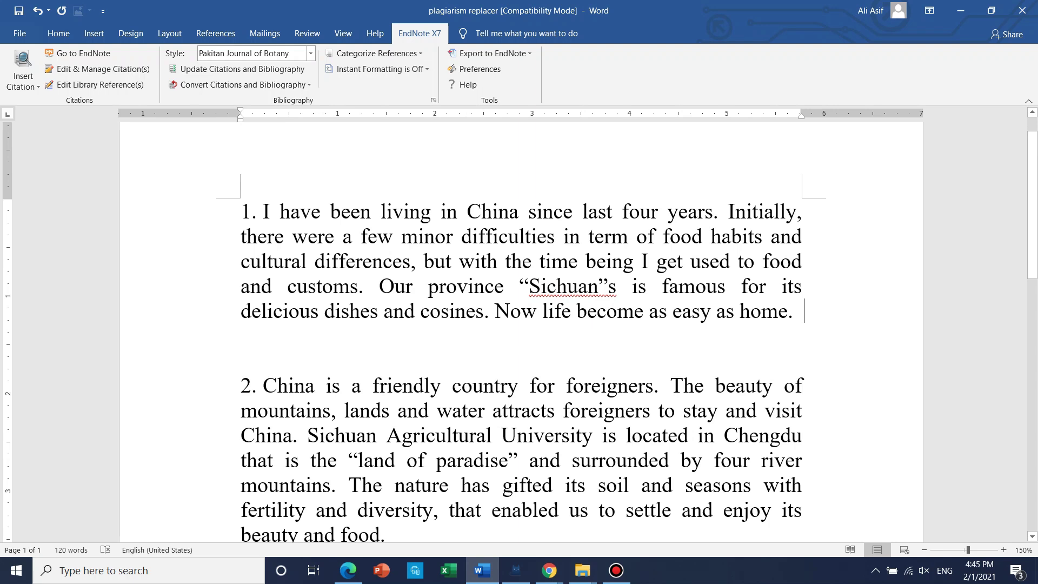
Review the two numbered sample paragraphs about China, highlighting the text of each one
{"action": "scroll", "coordinate": [519, 324], "scroll_direction": "down", "scroll_amount": 1}
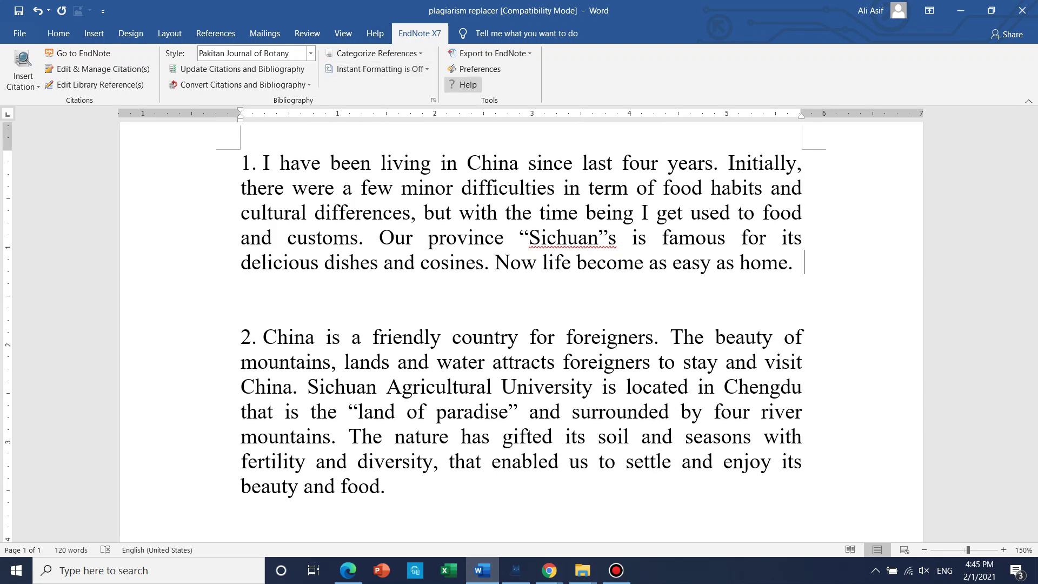
{"action": "scroll", "coordinate": [519, 325], "scroll_direction": "down", "scroll_amount": 3}
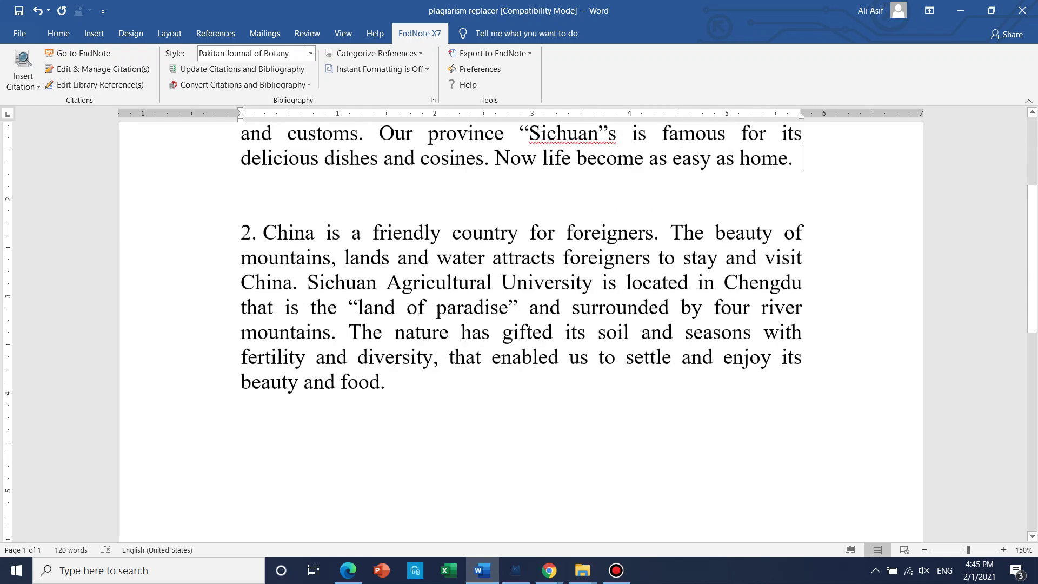
{"action": "scroll", "coordinate": [521, 324], "scroll_direction": "down", "scroll_amount": 3}
{"action": "scroll", "coordinate": [520, 325], "scroll_direction": "up", "scroll_amount": 2}
{"action": "left_click_drag", "start_coordinate": [394, 292], "coordinate": [278, 142]}
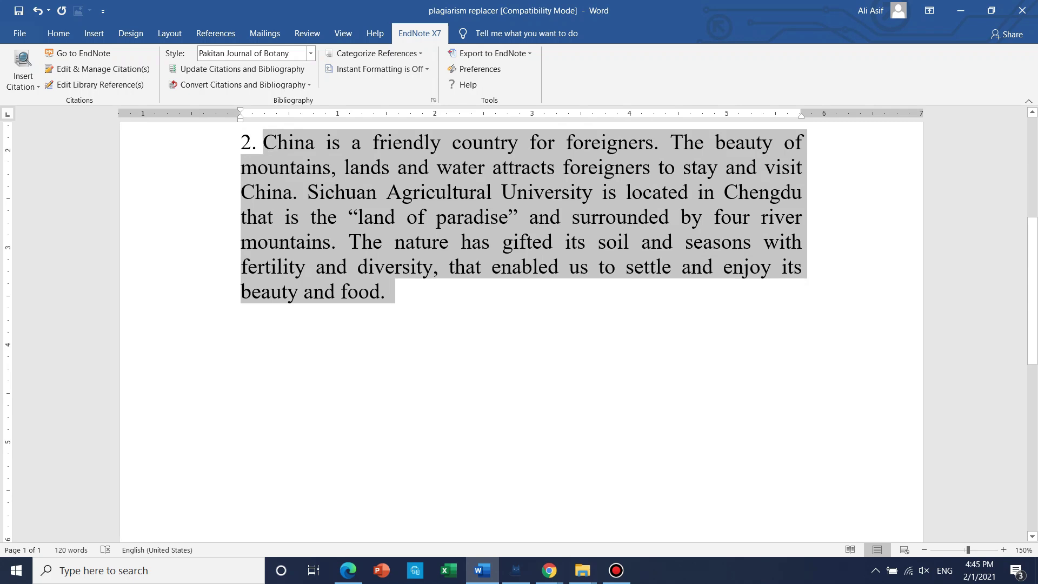
{"action": "scroll", "coordinate": [520, 325], "scroll_direction": "up", "scroll_amount": 5}
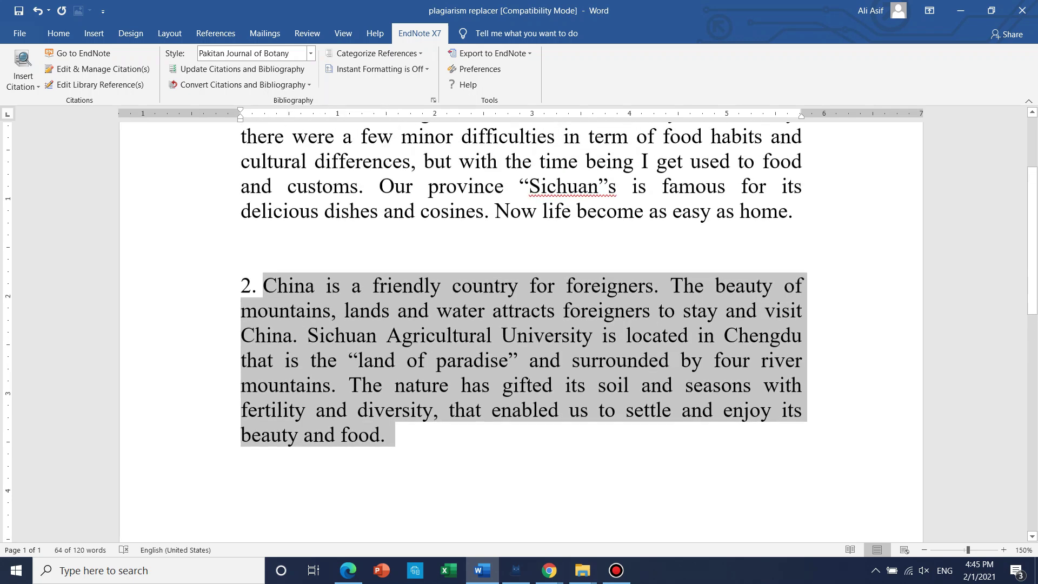
{"action": "scroll", "coordinate": [519, 324], "scroll_direction": "up", "scroll_amount": 1}
{"action": "left_click_drag", "start_coordinate": [806, 350], "coordinate": [263, 251]}
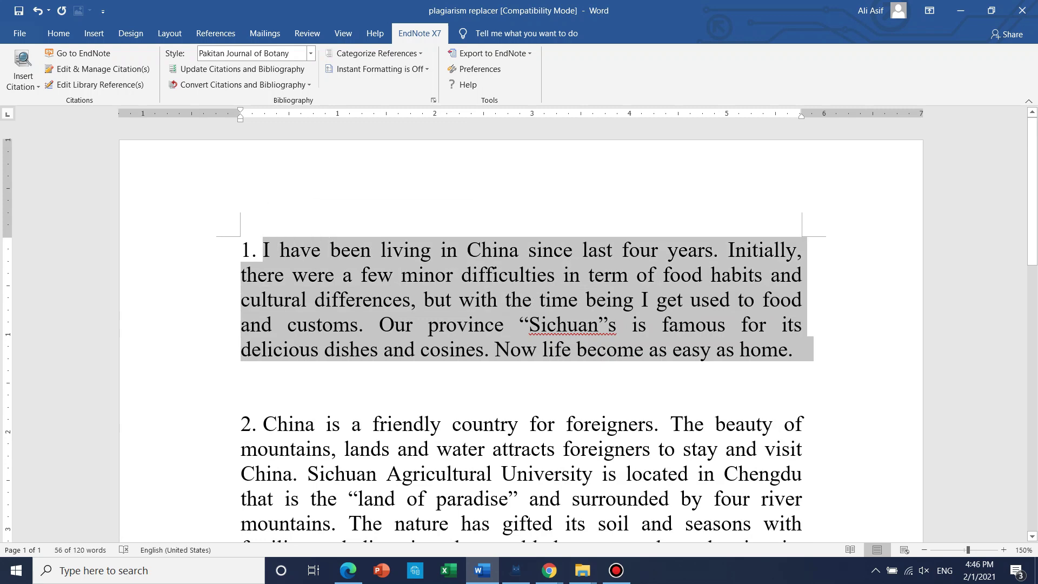
Add a sample 2018 author citation in parentheses after paragraph 1, and "Reference:" with "Author, year, title, journal name, volume, issue." below paragraph 2
{"action": "left_click", "coordinate": [793, 350]}
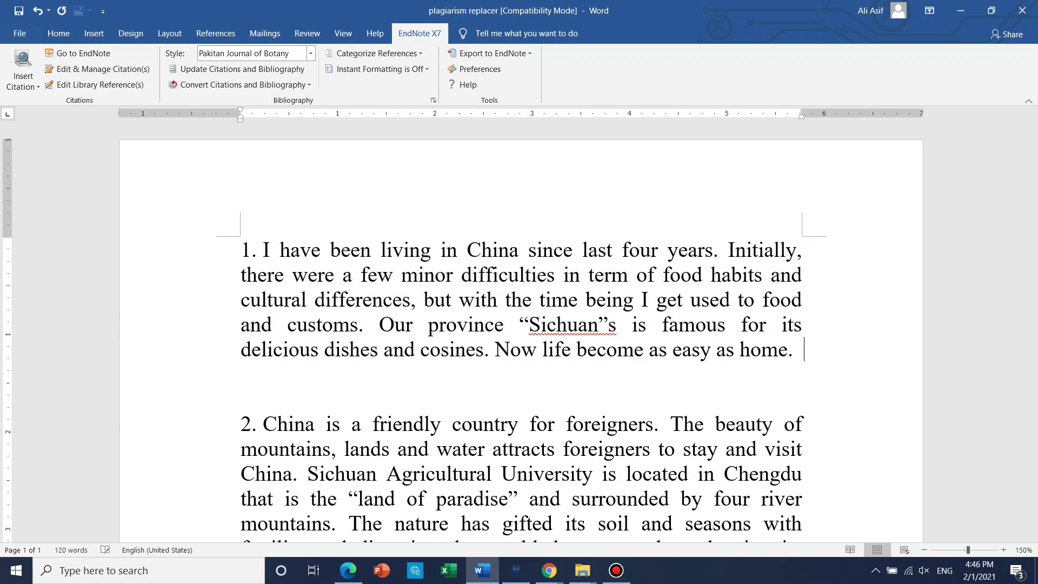
{"action": "type", "text": "(peng et al. 2018"}
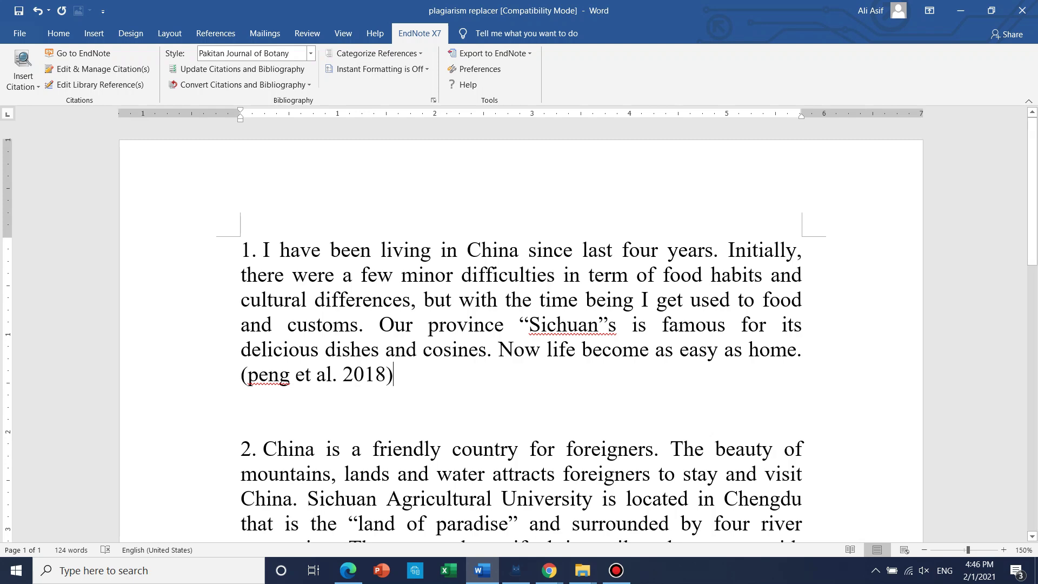
{"action": "scroll", "coordinate": [519, 330], "scroll_direction": "down", "scroll_amount": 6}
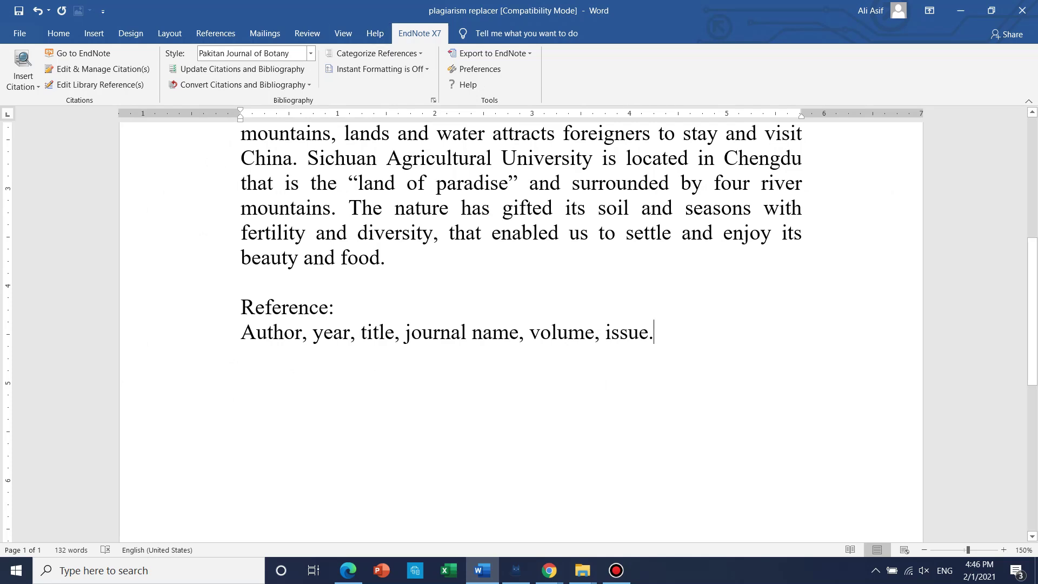
Look through the available EndNote bibliography output styles without changing the current one
{"action": "scroll", "coordinate": [521, 332], "scroll_direction": "up", "scroll_amount": 4}
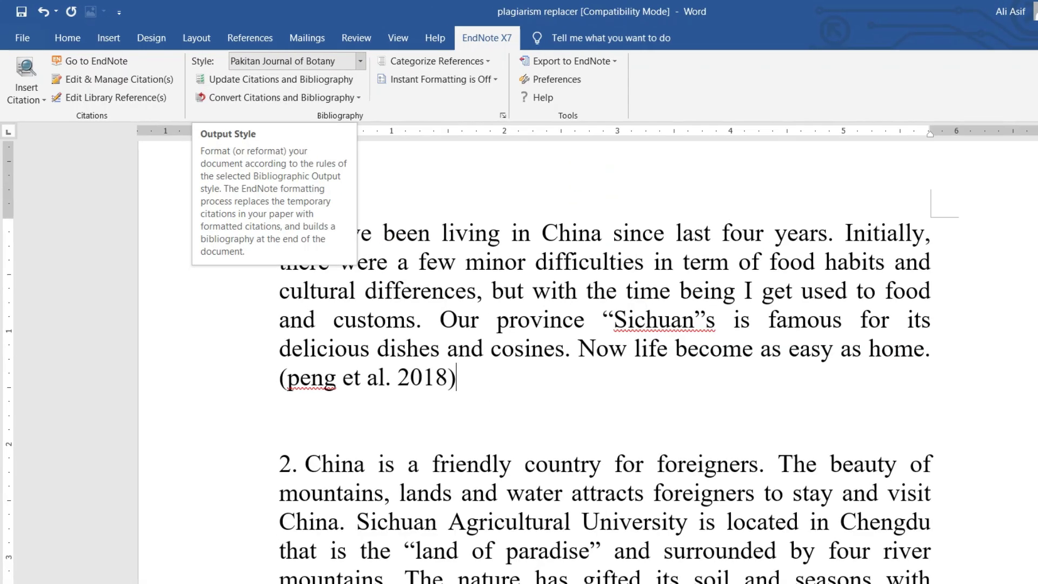
{"action": "left_click", "coordinate": [311, 53]}
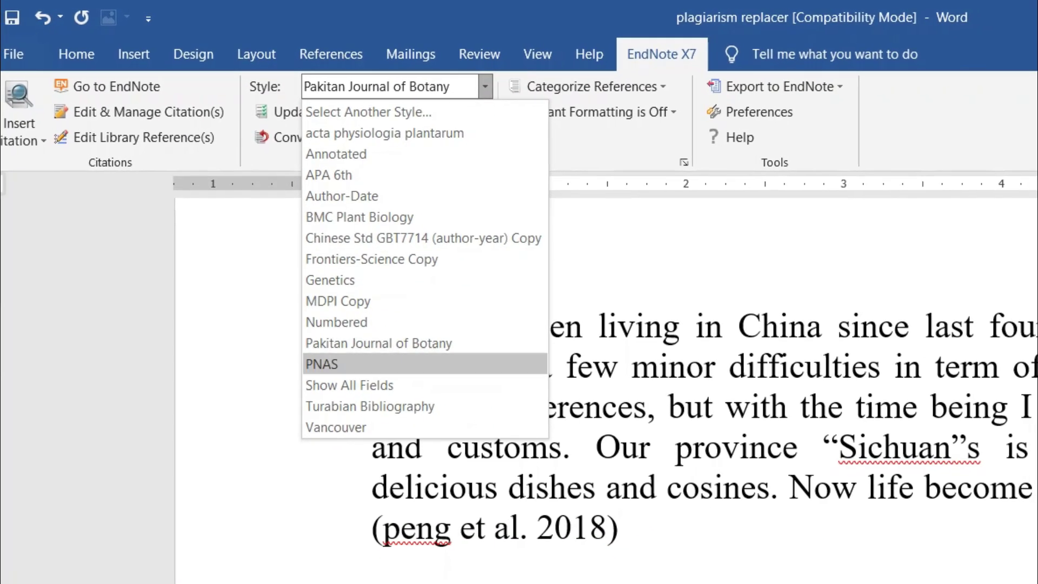
{"action": "key", "text": "Escape"}
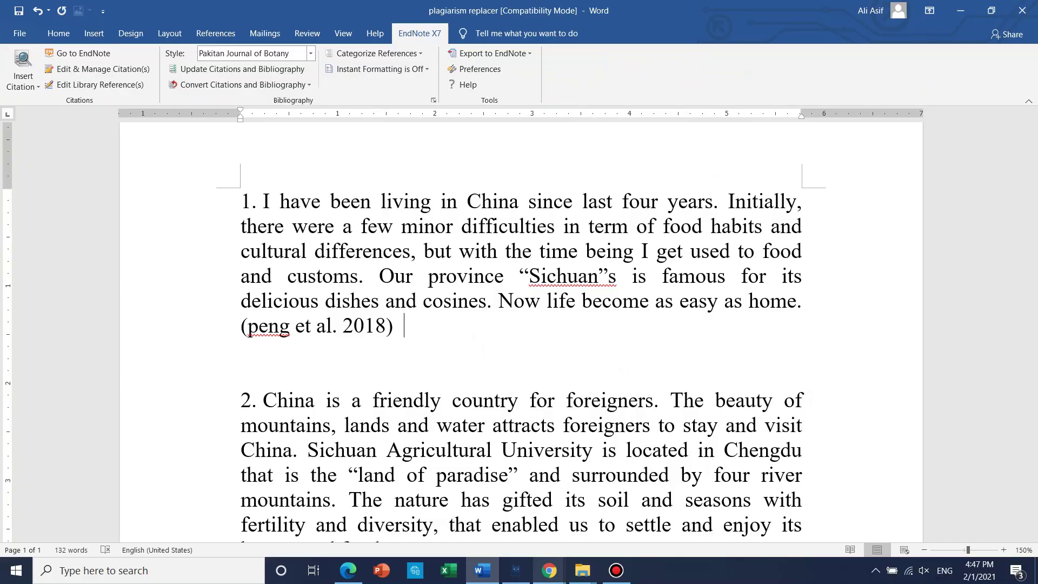
Switch to the Chrome window with the article pages and open Google Scholar in a new tab by way of google.com
{"action": "mouse_move", "coordinate": [550, 571]}
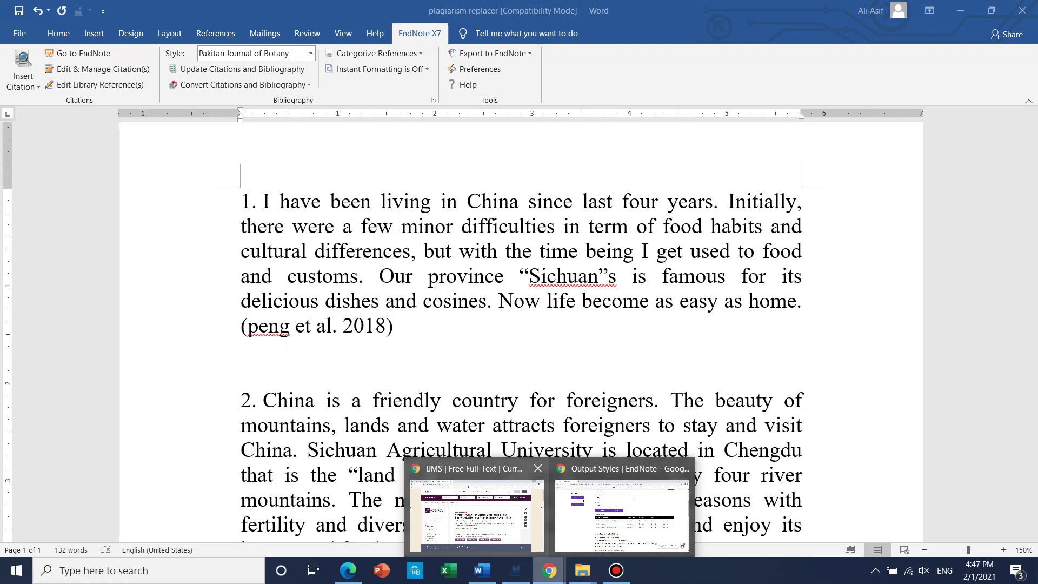
{"action": "left_click", "coordinate": [476, 514]}
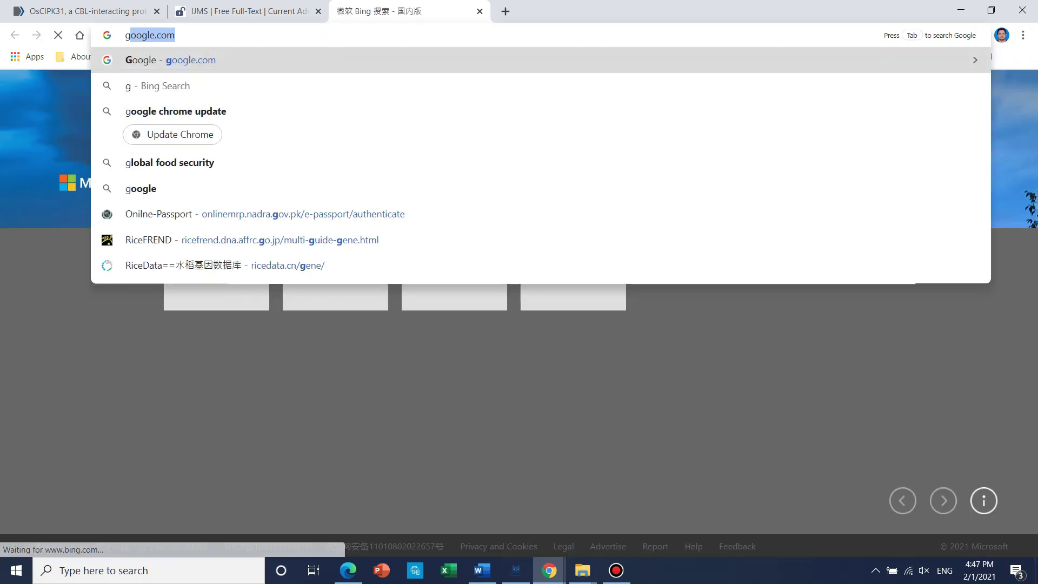
{"action": "key", "text": "Return"}
{"action": "key", "text": "Down"}
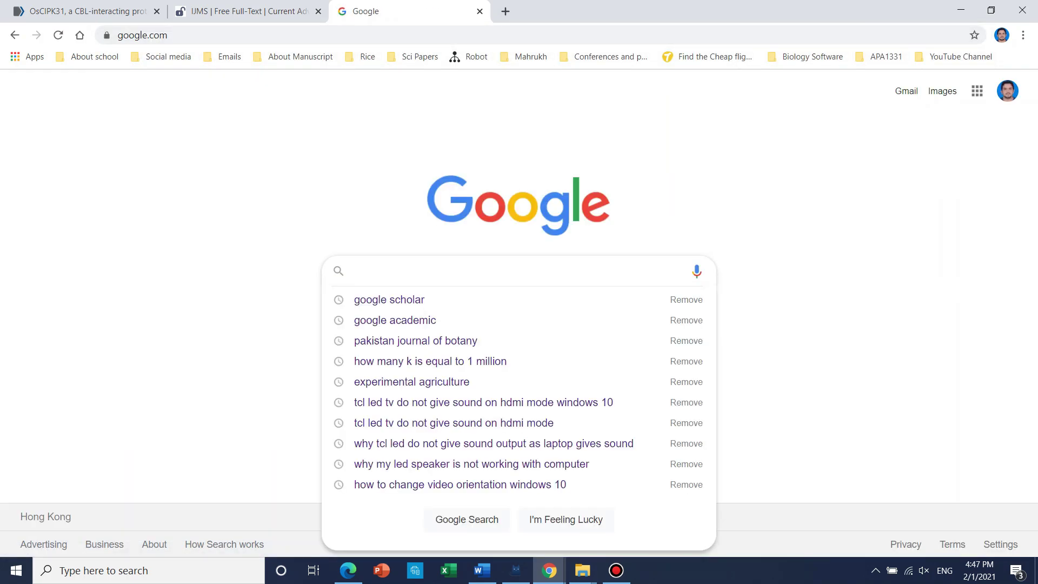
{"action": "key", "text": "Down"}
{"action": "key", "text": "Return"}
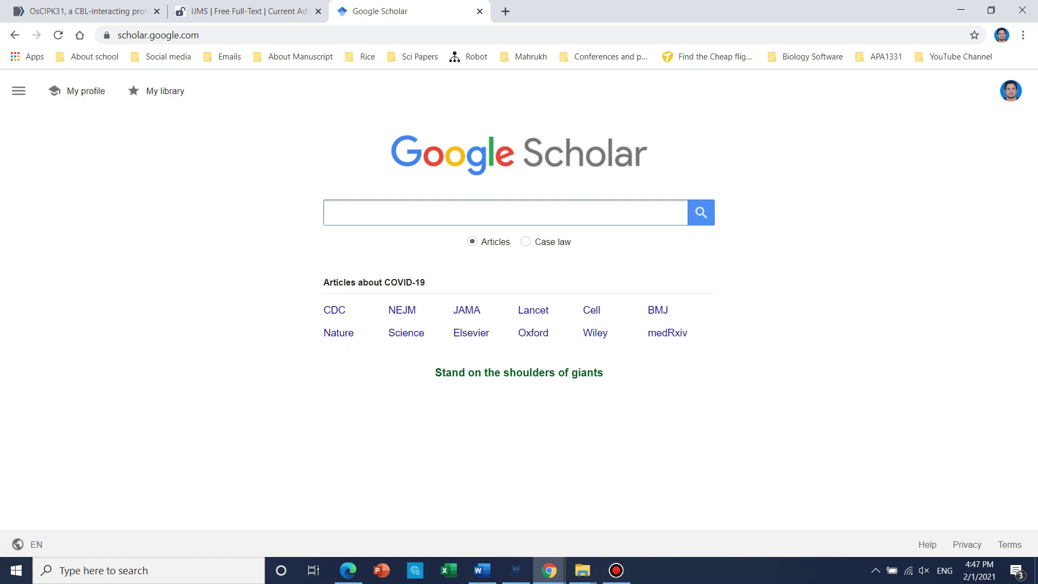
{"action": "key", "text": "alt+Tab"}
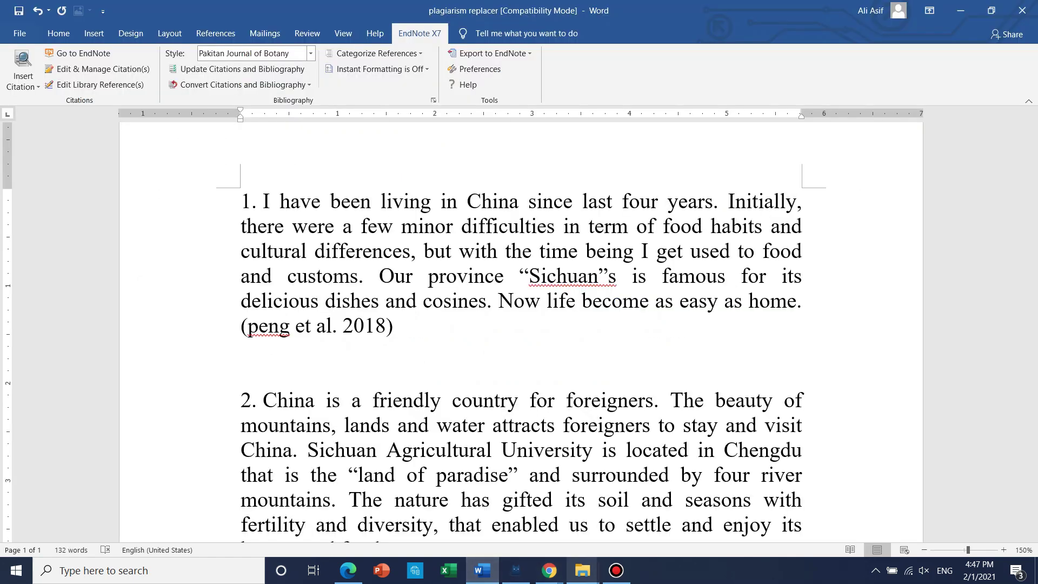
{"action": "mouse_move", "coordinate": [549, 570]}
{"action": "left_click", "coordinate": [476, 514]}
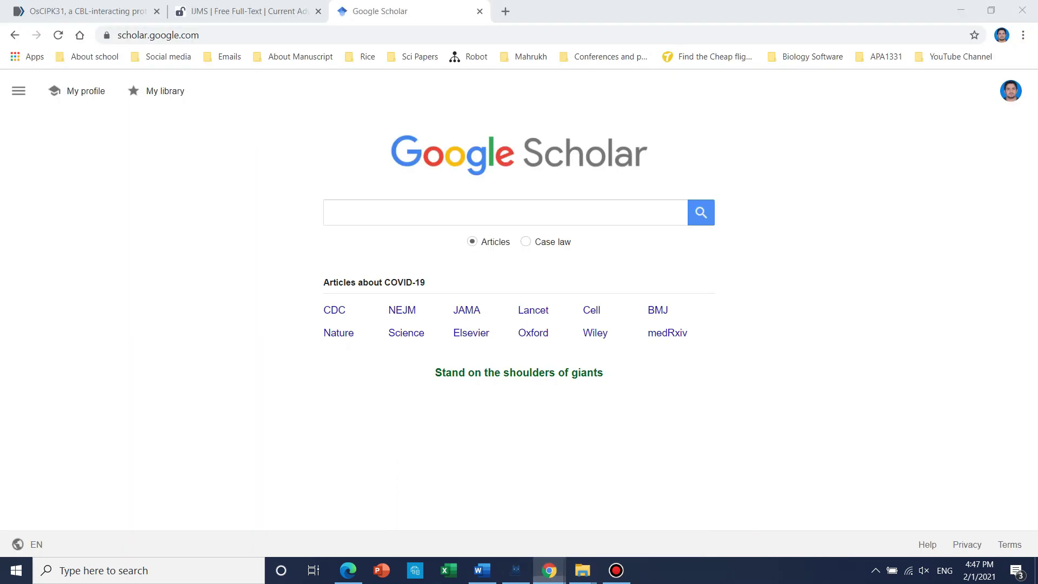
Copy the title of the OsCIPK31 rice article from its PubMed page and search Google Scholar for it
{"action": "left_click", "coordinate": [87, 11]}
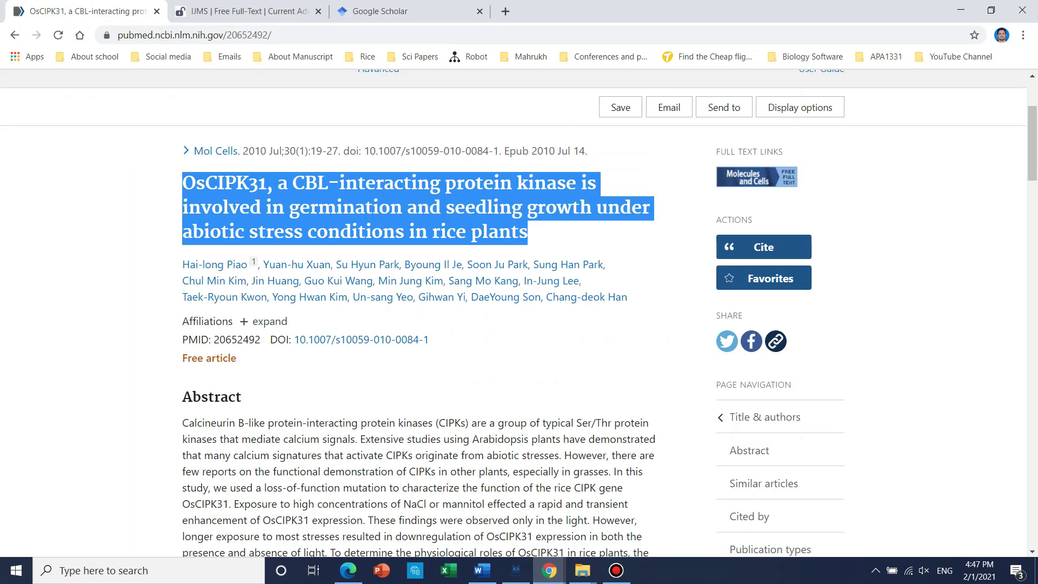
{"action": "right_click", "coordinate": [408, 200]}
{"action": "left_click", "coordinate": [434, 208]}
{"action": "left_click", "coordinate": [379, 11]}
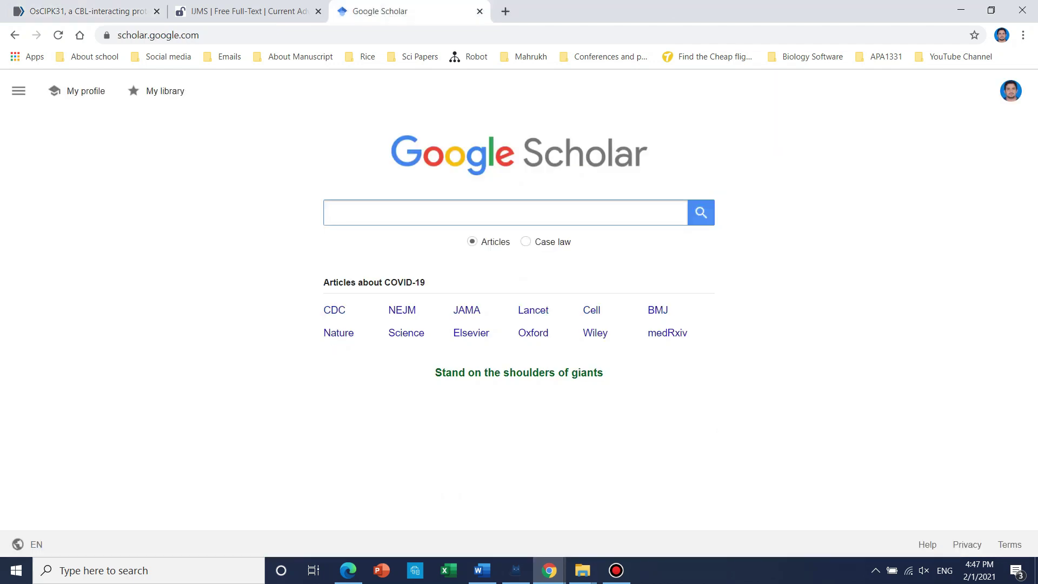
{"action": "key", "text": "ctrl+v"}
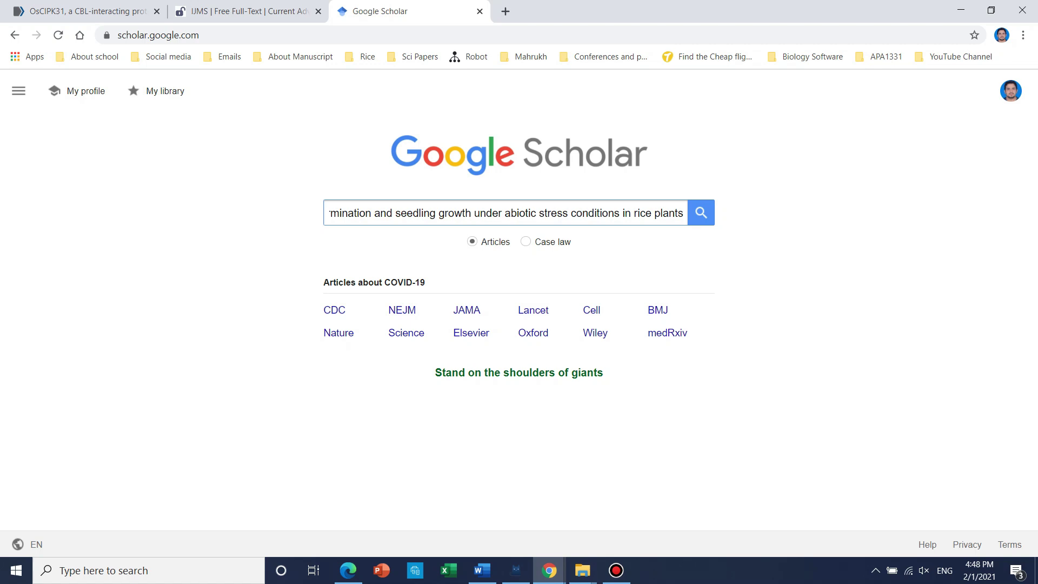
{"action": "key", "text": "Return"}
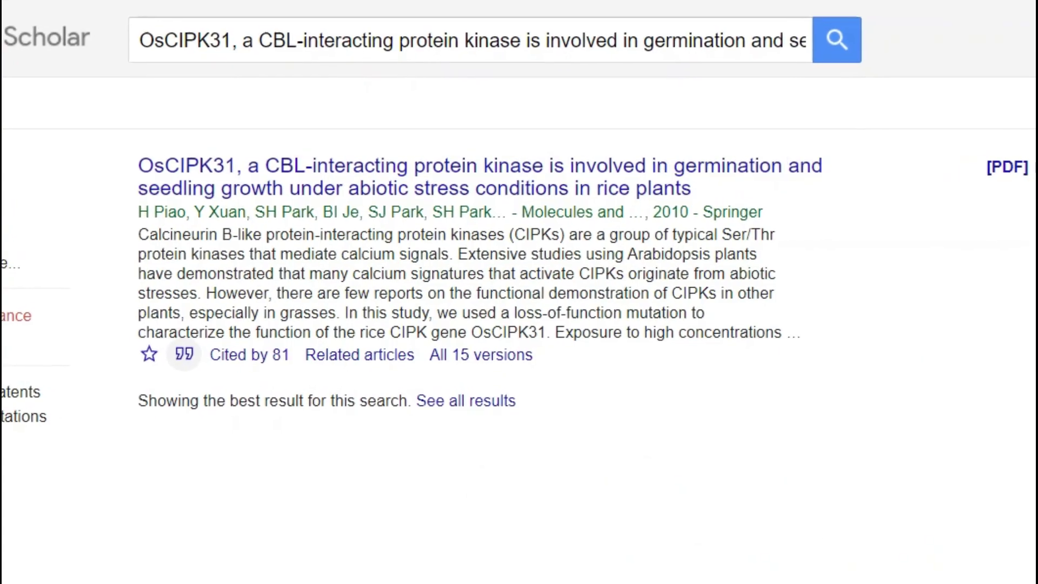
Open the citation formats of the OsCIPK31 article and export its citation to EndNote
{"action": "left_click", "coordinate": [201, 349]}
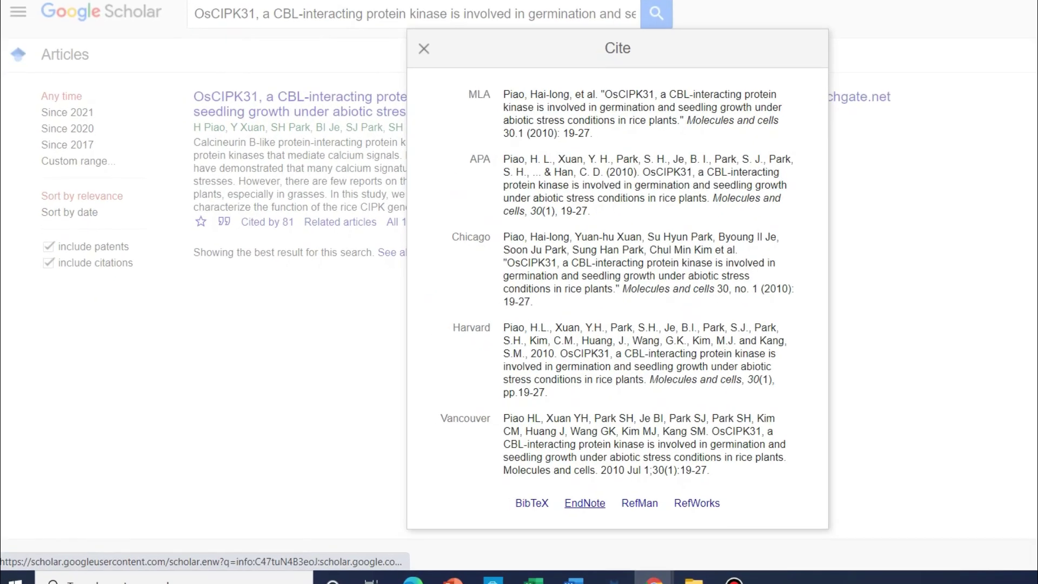
{"action": "left_click", "coordinate": [634, 492]}
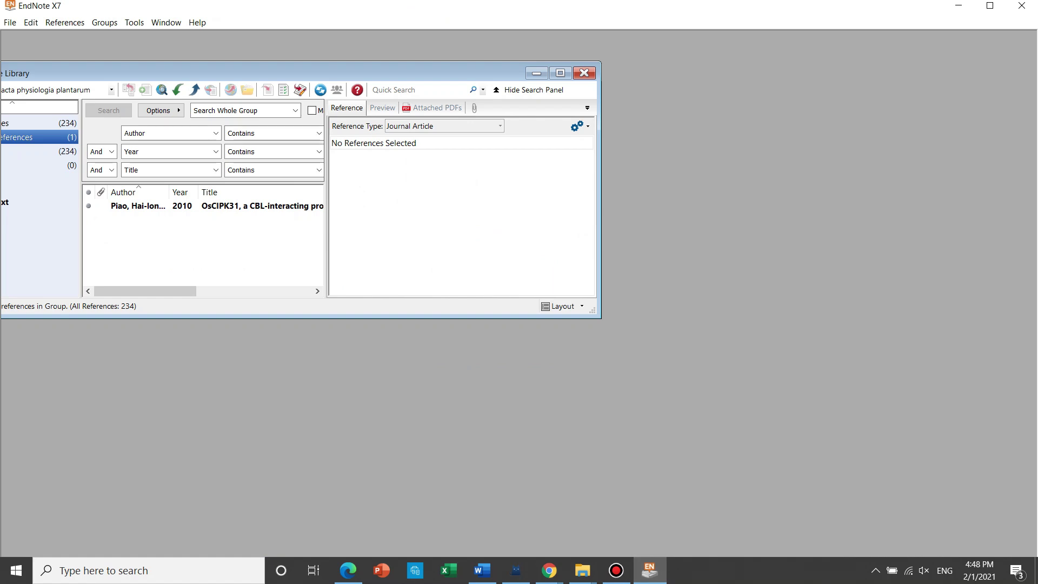
Open the imported OsCIPK31 reference in EndNote, examine its bibliographic fields and close the record
{"action": "double_click", "coordinate": [243, 206]}
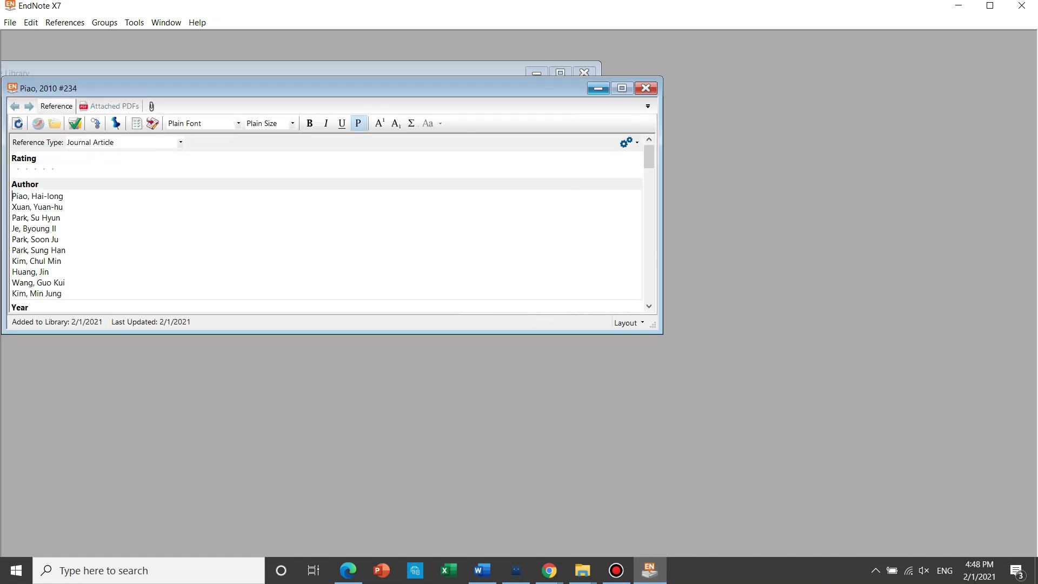
{"action": "scroll", "coordinate": [326, 223], "scroll_direction": "down", "scroll_amount": 2}
{"action": "scroll", "coordinate": [324, 224], "scroll_direction": "down", "scroll_amount": 5}
{"action": "scroll", "coordinate": [324, 224], "scroll_direction": "down", "scroll_amount": 5}
{"action": "scroll", "coordinate": [325, 224], "scroll_direction": "up", "scroll_amount": 2}
{"action": "left_click", "coordinate": [645, 89]}
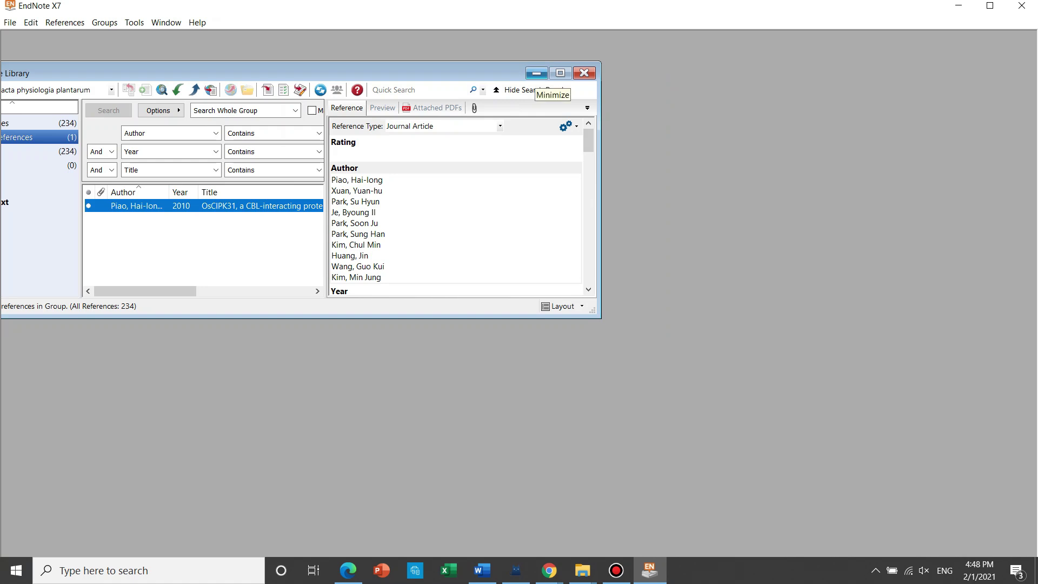
Maximize the library window and reopen the OsCIPK31 reference to examine its fields, highlighting the authors and year
{"action": "left_click", "coordinate": [560, 73]}
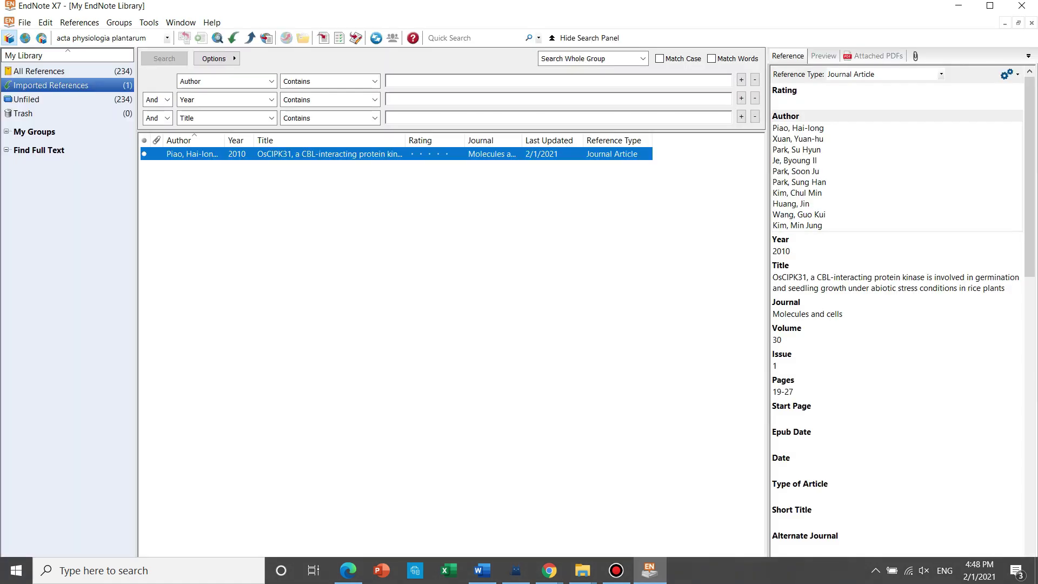
{"action": "key", "text": "Return"}
{"action": "scroll", "coordinate": [514, 311], "scroll_direction": "down", "scroll_amount": 10}
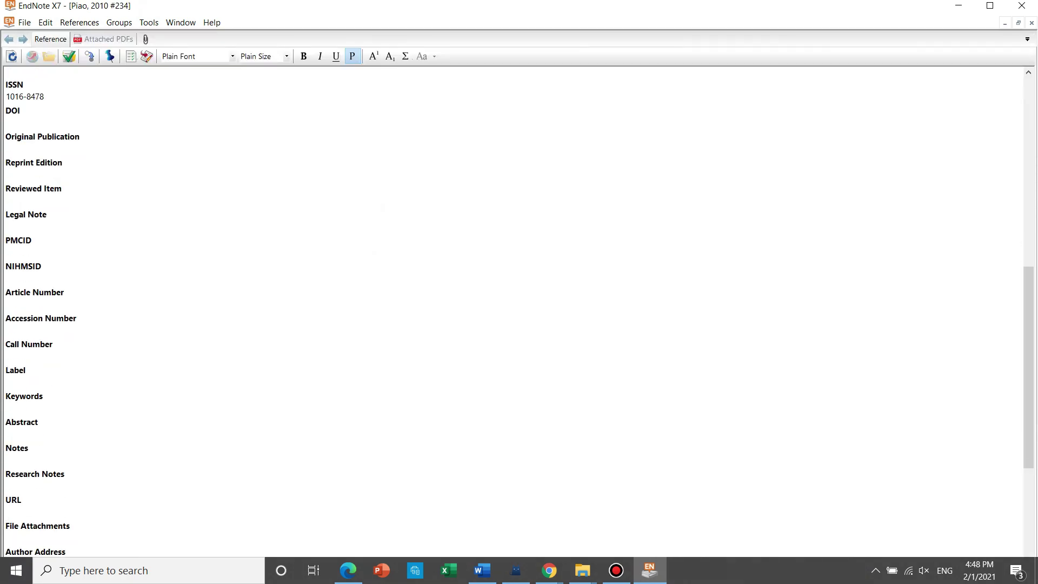
{"action": "scroll", "coordinate": [514, 311], "scroll_direction": "up", "scroll_amount": 18}
{"action": "scroll", "coordinate": [514, 311], "scroll_direction": "up", "scroll_amount": 3}
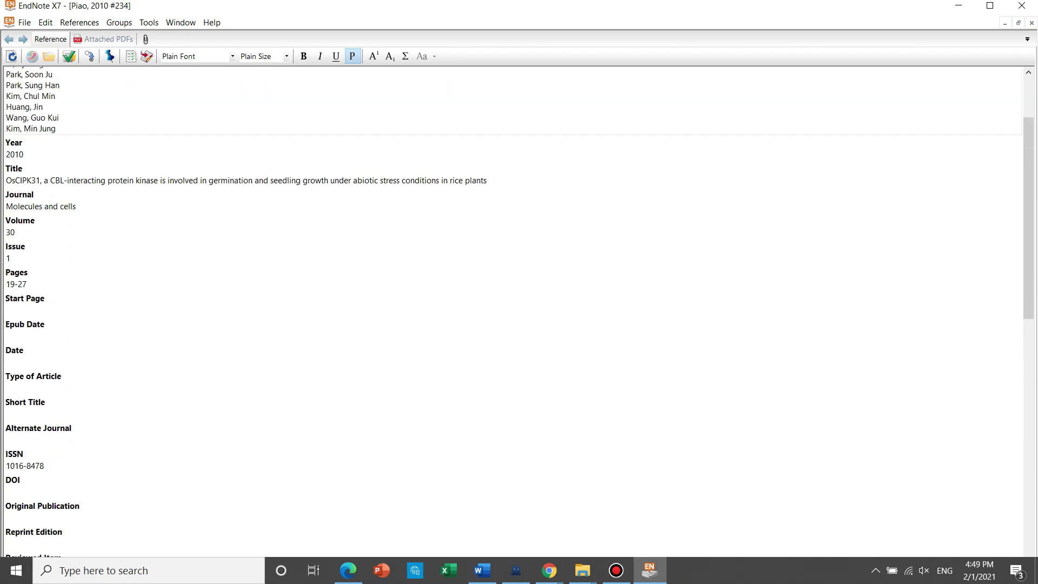
{"action": "scroll", "coordinate": [514, 311], "scroll_direction": "up", "scroll_amount": 2}
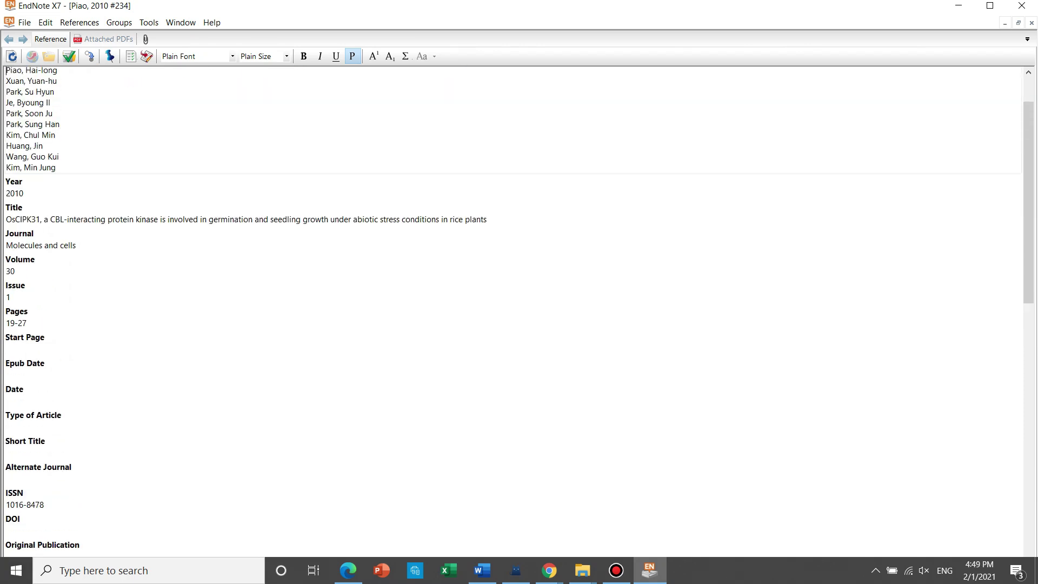
{"action": "scroll", "coordinate": [514, 311], "scroll_direction": "up", "scroll_amount": 2}
{"action": "left_click_drag", "start_coordinate": [57, 120], "coordinate": [57, 207]}
{"action": "double_click", "coordinate": [14, 233]}
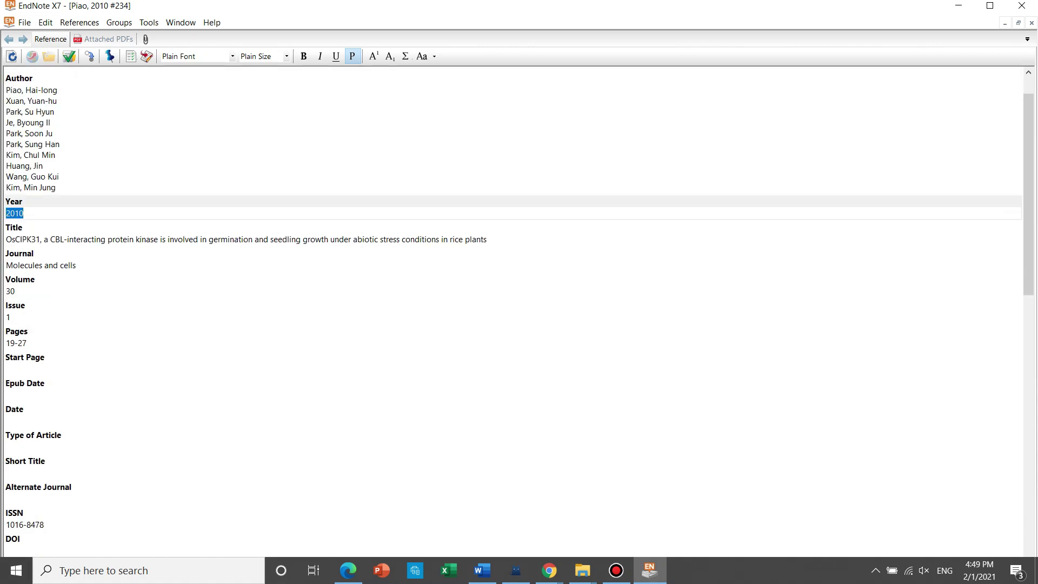
Switch to Word and search the EndNote library for cipk31 to find a citation to insert
{"action": "key", "text": "alt+Tab"}
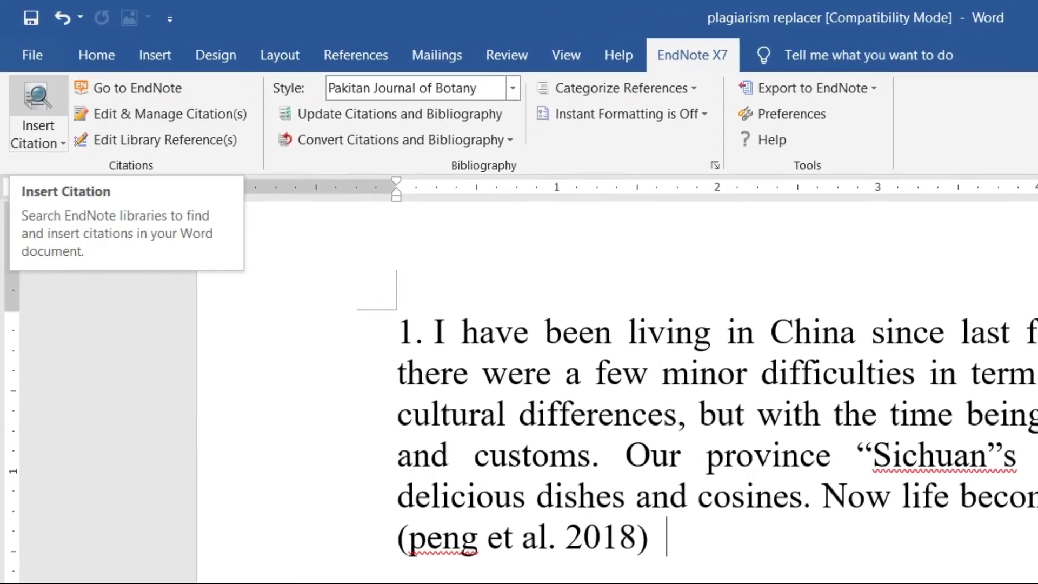
{"action": "left_click", "coordinate": [32, 89]}
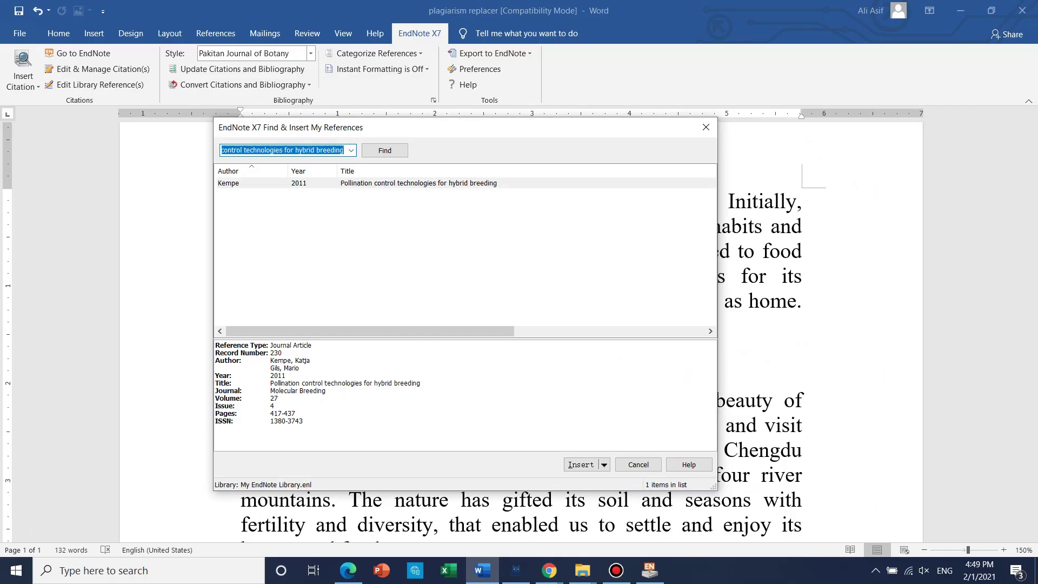
{"action": "key", "text": "BackSpace"}
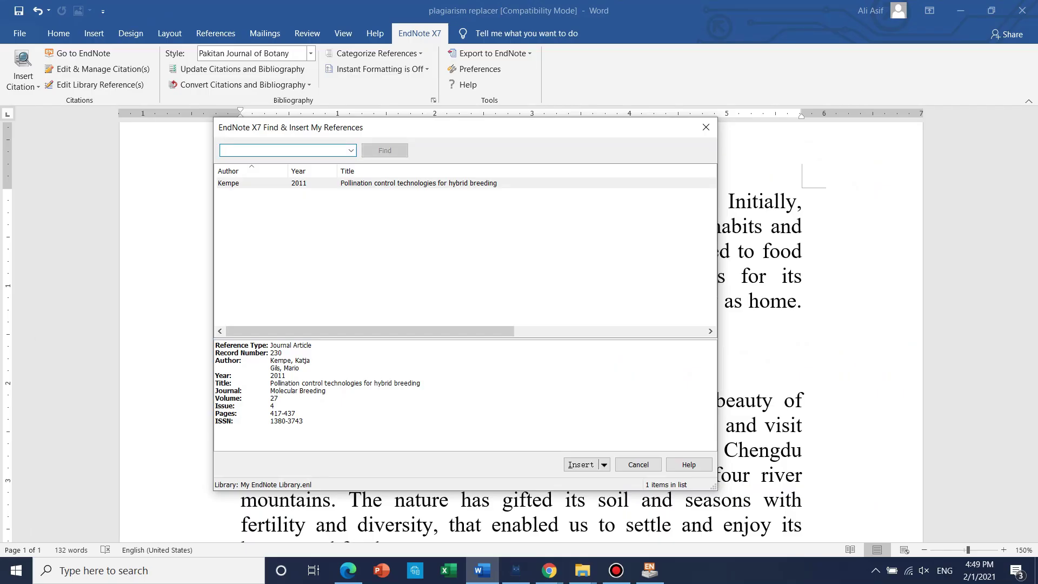
{"action": "type", "text": "cipk31"}
{"action": "key", "text": "Return"}
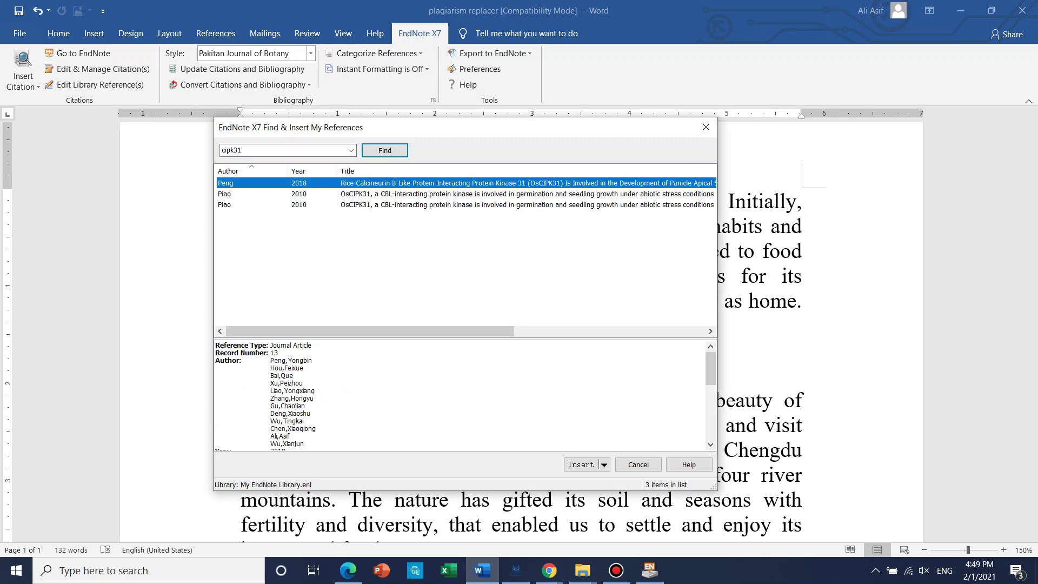
Browse the references found for cipk31 and compare their record details
{"action": "key", "text": "Down"}
{"action": "key", "text": "Down"}
{"action": "key", "text": "Up"}
{"action": "key", "text": "Down"}
{"action": "key", "text": "Up"}
{"action": "key", "text": "Down"}
{"action": "key", "text": "Up"}
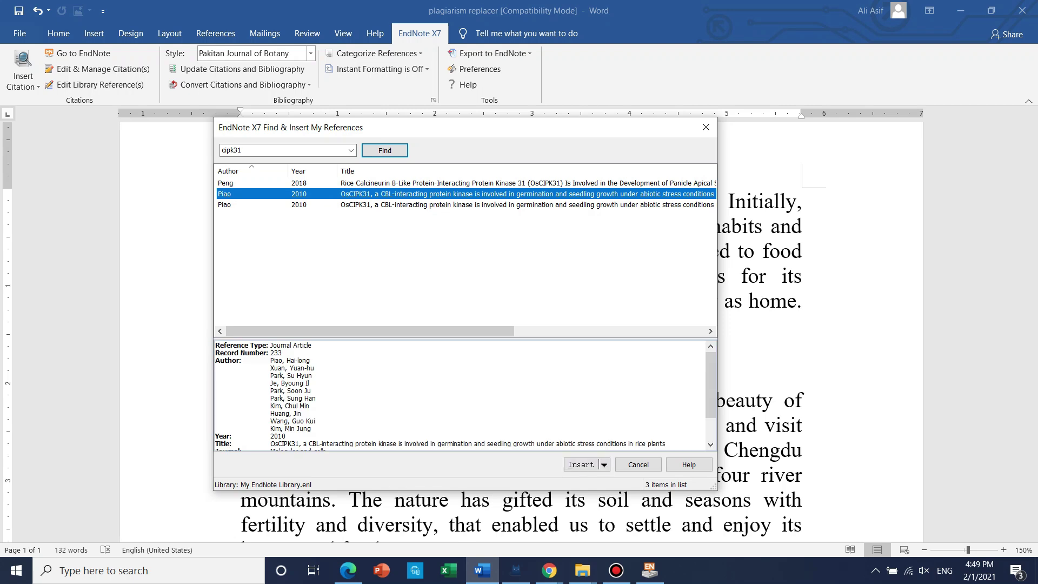
Search the library by the OsCIPK31 article's first-author surname and check the two matching 2010 records
{"action": "double_click", "coordinate": [232, 150]}
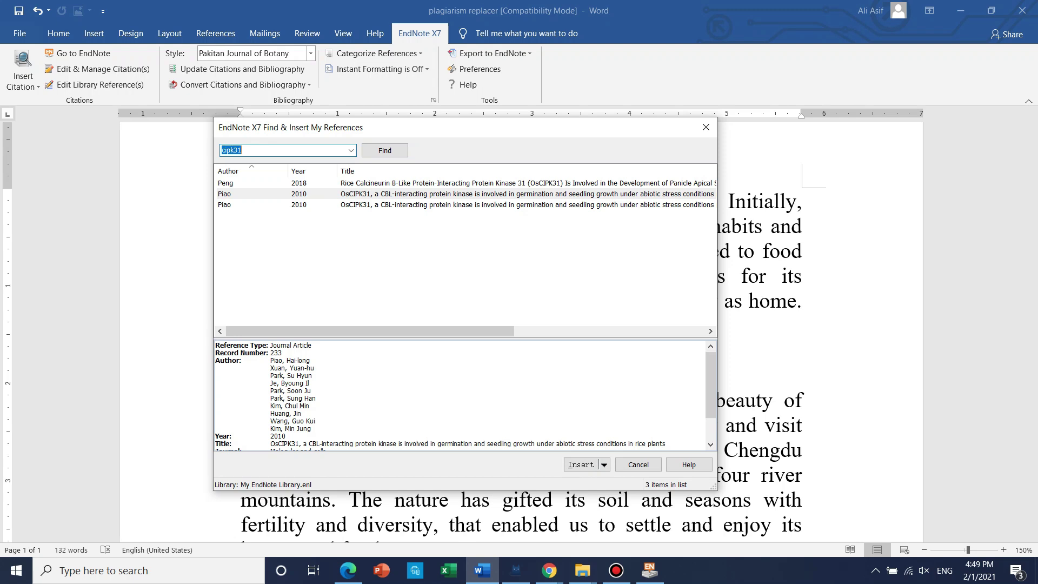
{"action": "key", "text": "BackSpace"}
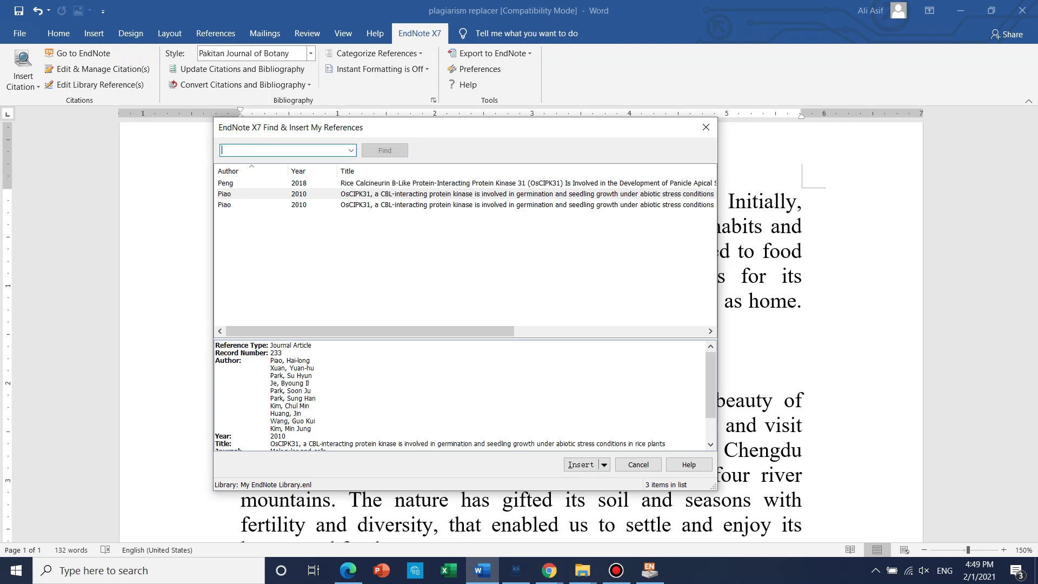
{"action": "type", "text": "piao"}
{"action": "key", "text": "Return"}
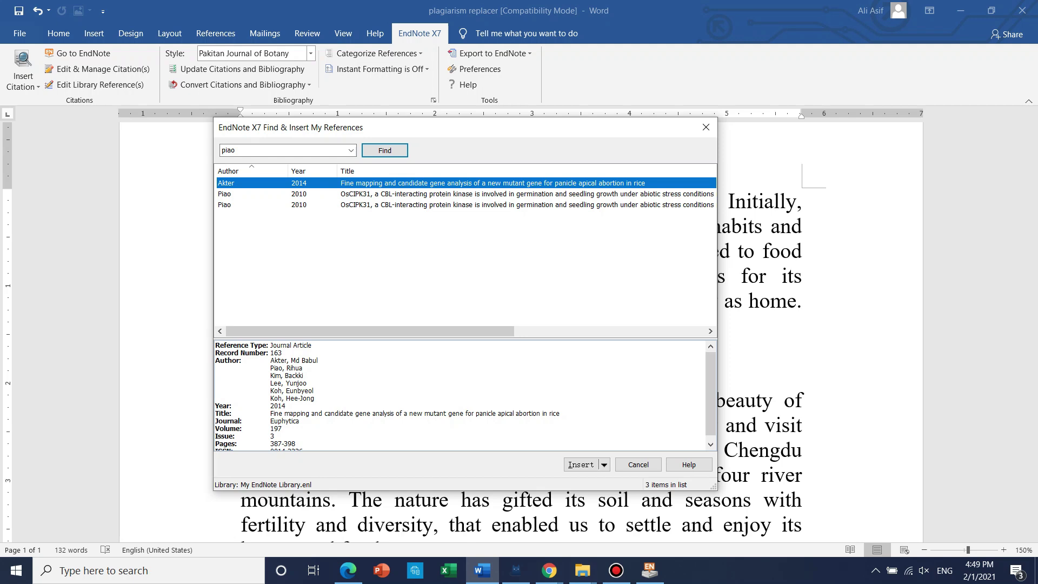
{"action": "left_click", "coordinate": [465, 193]}
{"action": "left_click", "coordinate": [252, 204]}
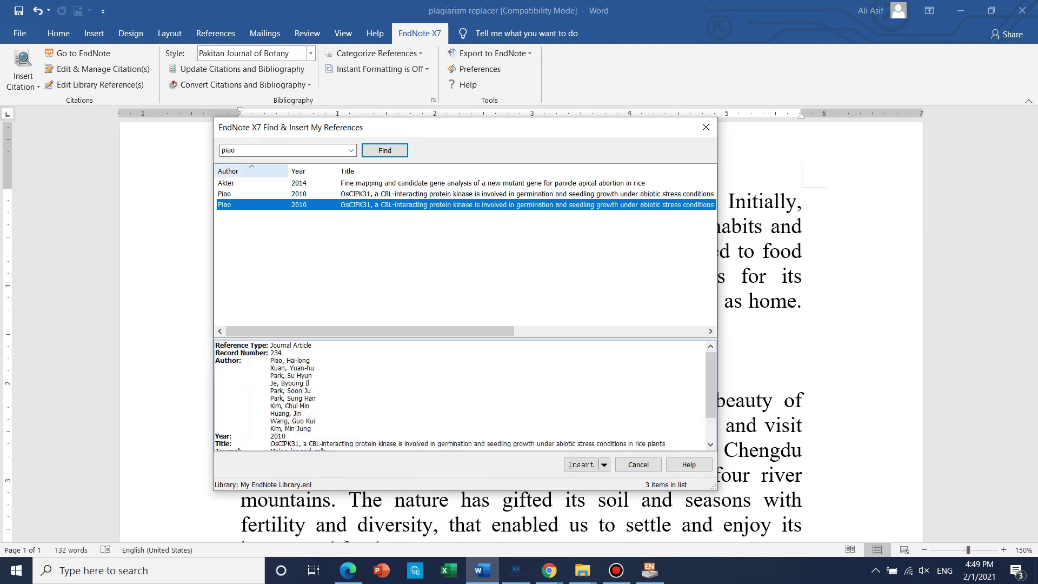
Search again for cipk31 and insert the first of the two 2010 OsCIPK31 references at the end of paragraph 1
{"action": "double_click", "coordinate": [252, 151]}
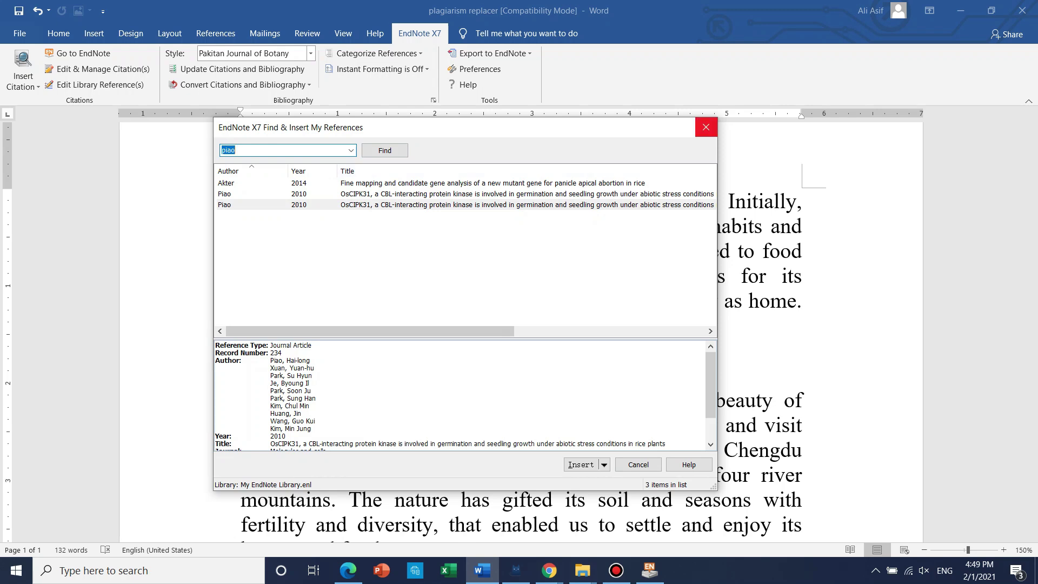
{"action": "key", "text": "BackSpace"}
{"action": "type", "text": "cipk31"}
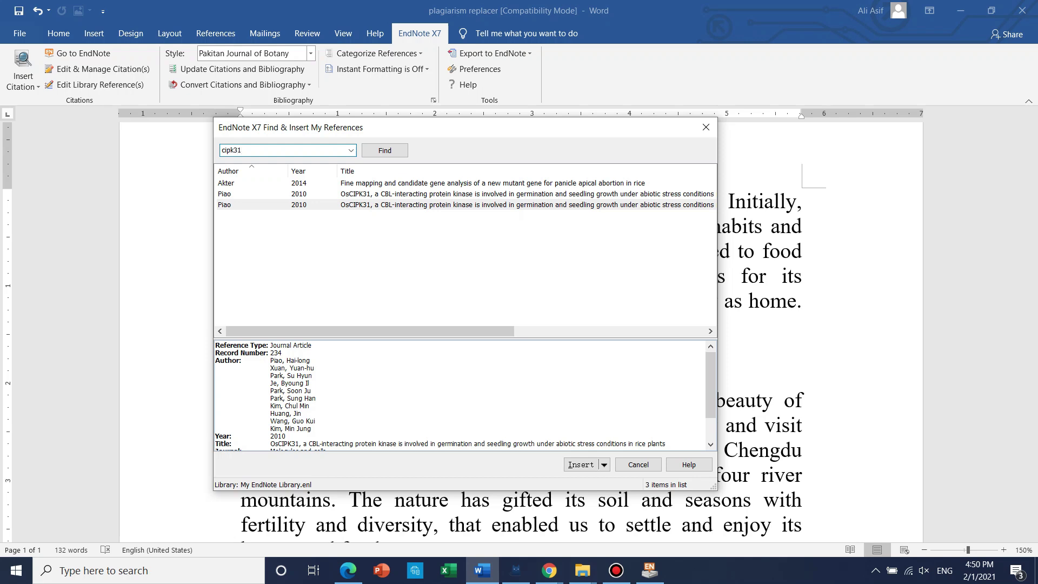
{"action": "key", "text": "Return"}
{"action": "left_click", "coordinate": [465, 205]}
{"action": "left_click", "coordinate": [465, 193]}
{"action": "left_click", "coordinate": [465, 204]}
{"action": "left_click", "coordinate": [466, 194]}
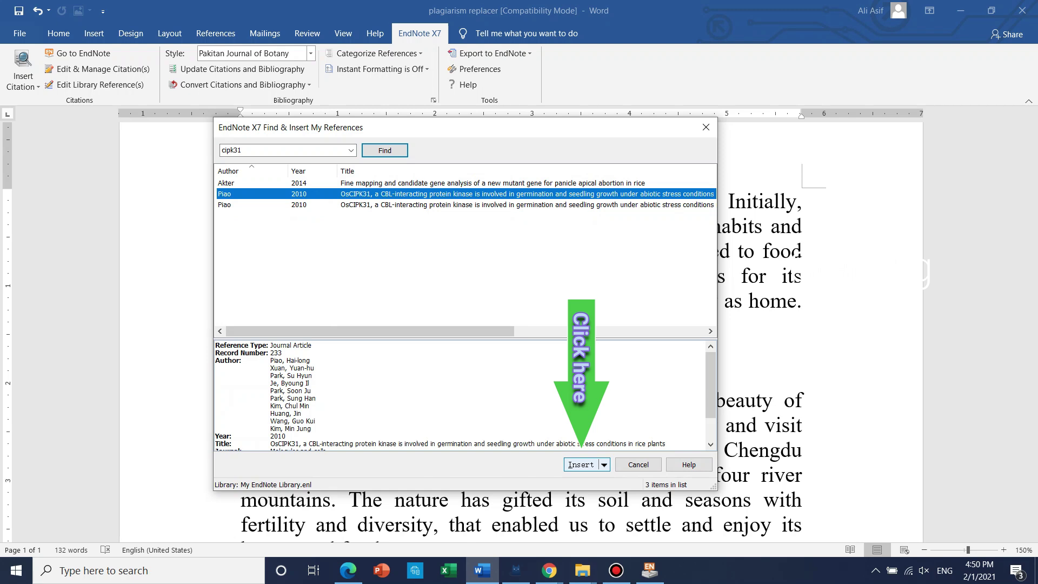
{"action": "key", "text": "Return"}
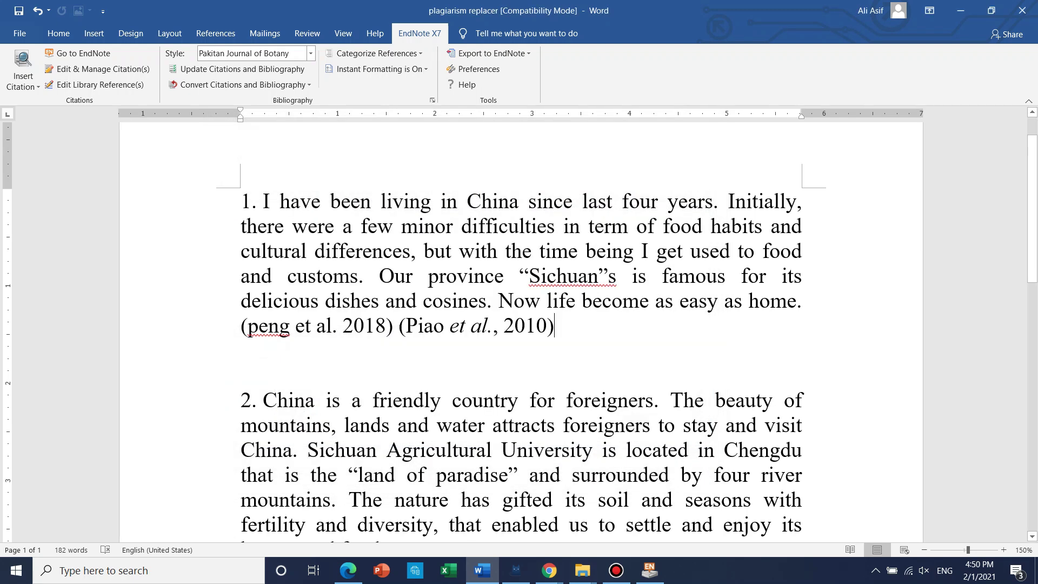
Replace the author surname in the manually typed 2018 citation with the surname used in the adjacent inserted citation
{"action": "left_click", "coordinate": [242, 350]}
{"action": "left_click", "coordinate": [289, 326]}
{"action": "key", "text": "BackSpace"}
{"action": "key", "text": "BackSpace"}
{"action": "key", "text": "BackSpace"}
{"action": "type", "text": "iao"}
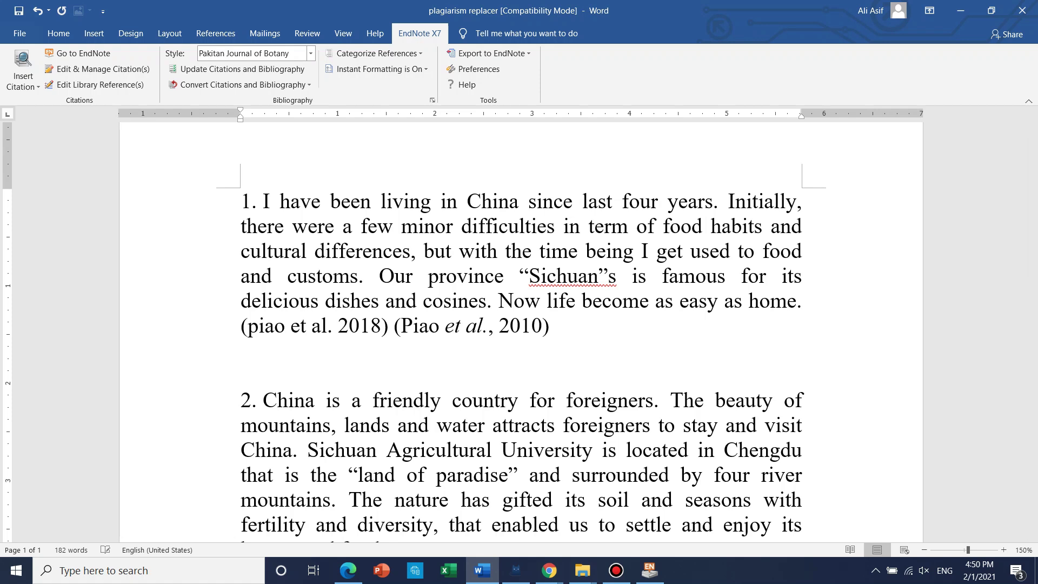
Examine the inserted 2010 citation and its formatted entry under the Reference heading, highlighting the whole entry
{"action": "scroll", "coordinate": [520, 332], "scroll_direction": "down", "scroll_amount": 3}
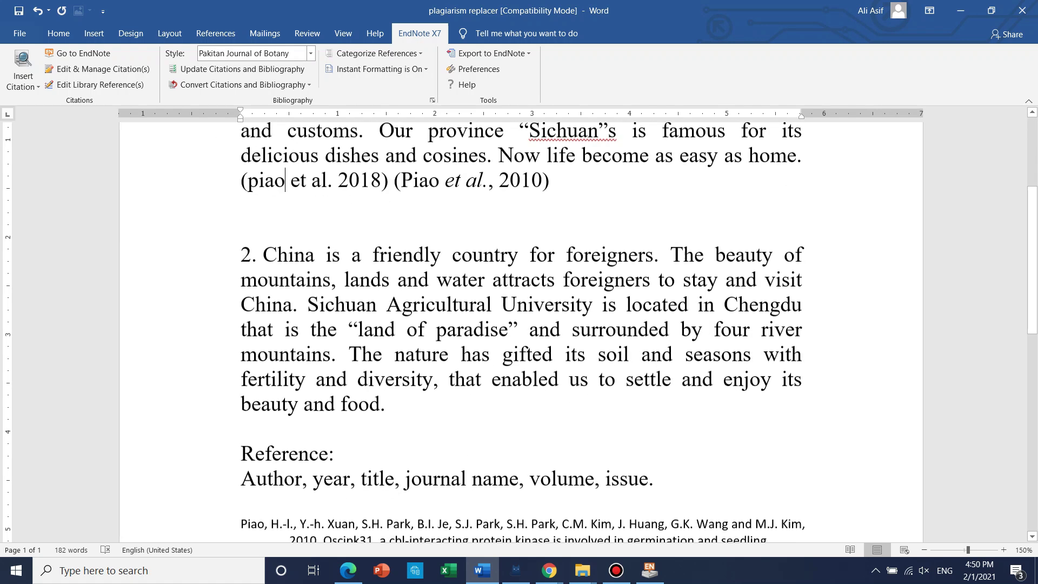
{"action": "left_click", "coordinate": [241, 204]}
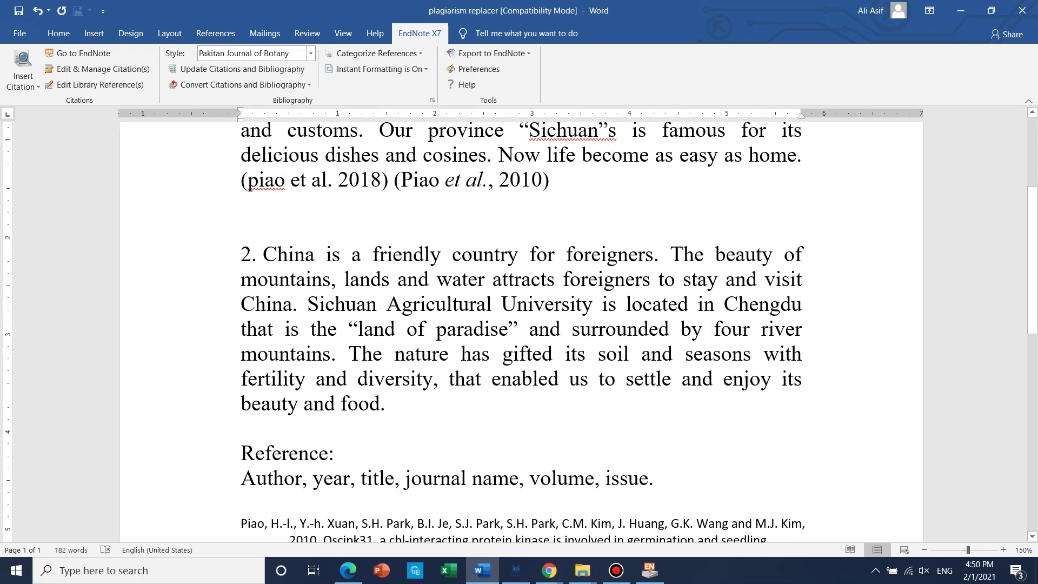
{"action": "left_click", "coordinate": [499, 180]}
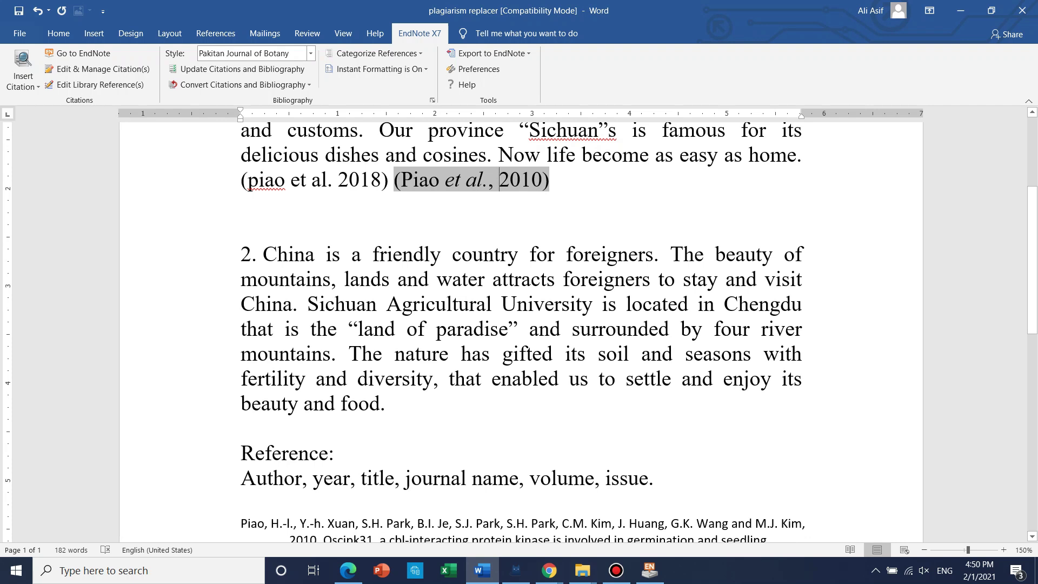
{"action": "scroll", "coordinate": [519, 333], "scroll_direction": "down", "scroll_amount": 1}
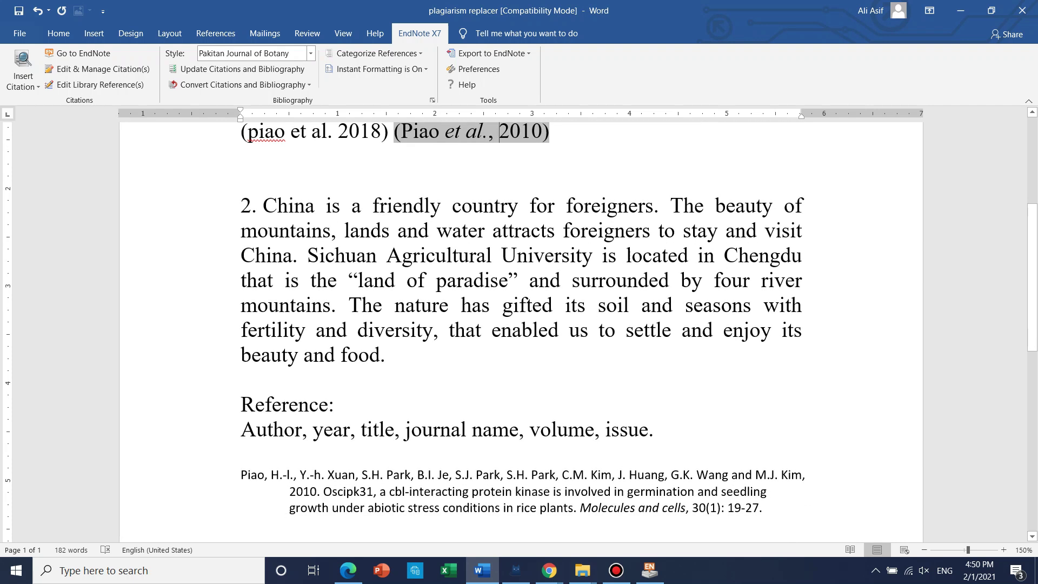
{"action": "scroll", "coordinate": [274, 161], "scroll_direction": "down", "scroll_amount": 5}
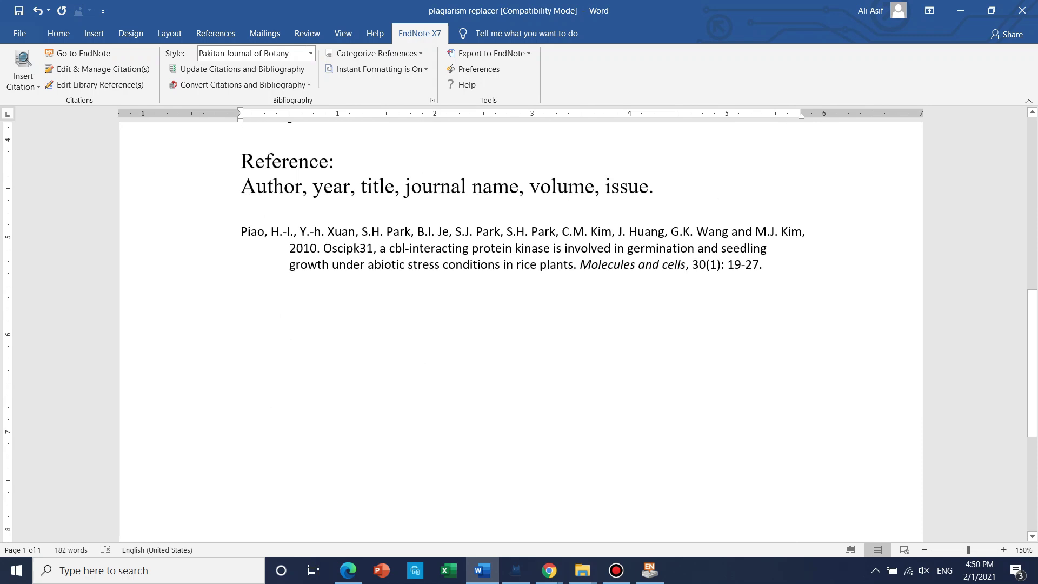
{"action": "left_click_drag", "start_coordinate": [241, 231], "coordinate": [432, 284]}
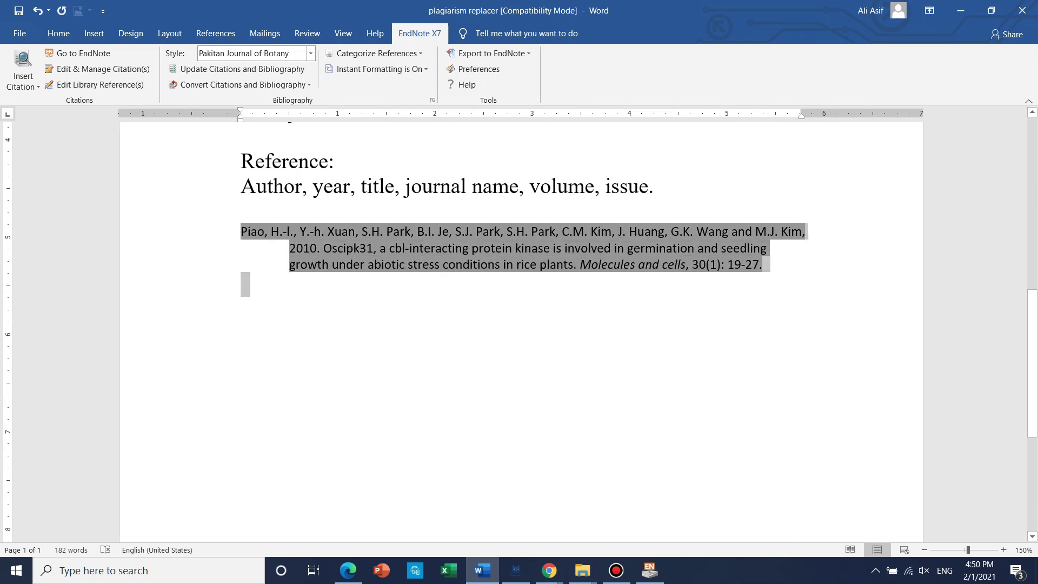
{"action": "scroll", "coordinate": [250, 186], "scroll_direction": "up", "scroll_amount": 6}
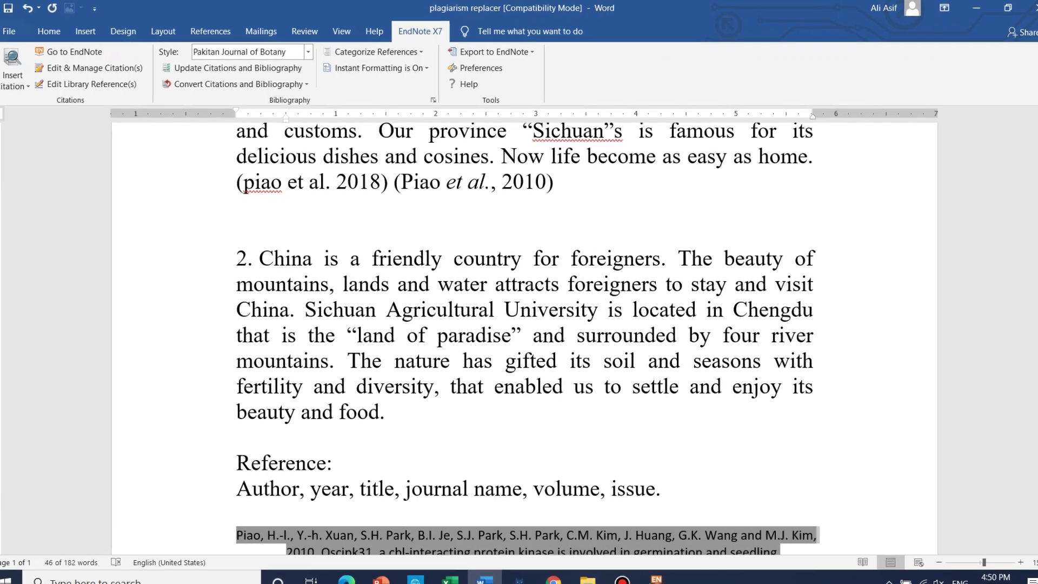
Find the 2018 Rice Calcineurin B-Like Protein-Interacting Protein Kinase 31 article by its first author's surname and add it to the existing 2010 citation
{"action": "left_click", "coordinate": [562, 187]}
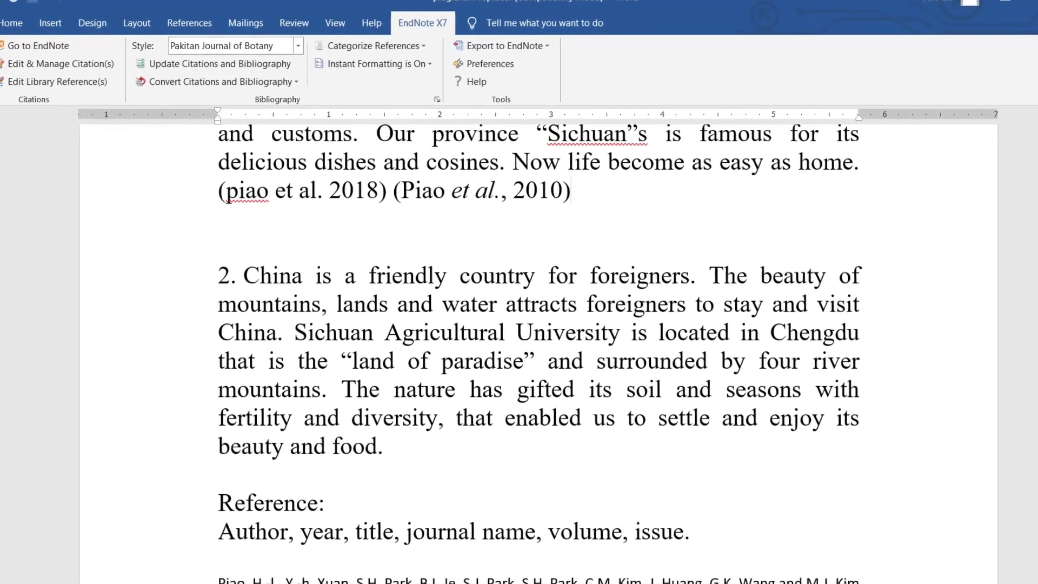
{"action": "left_click", "coordinate": [555, 187]}
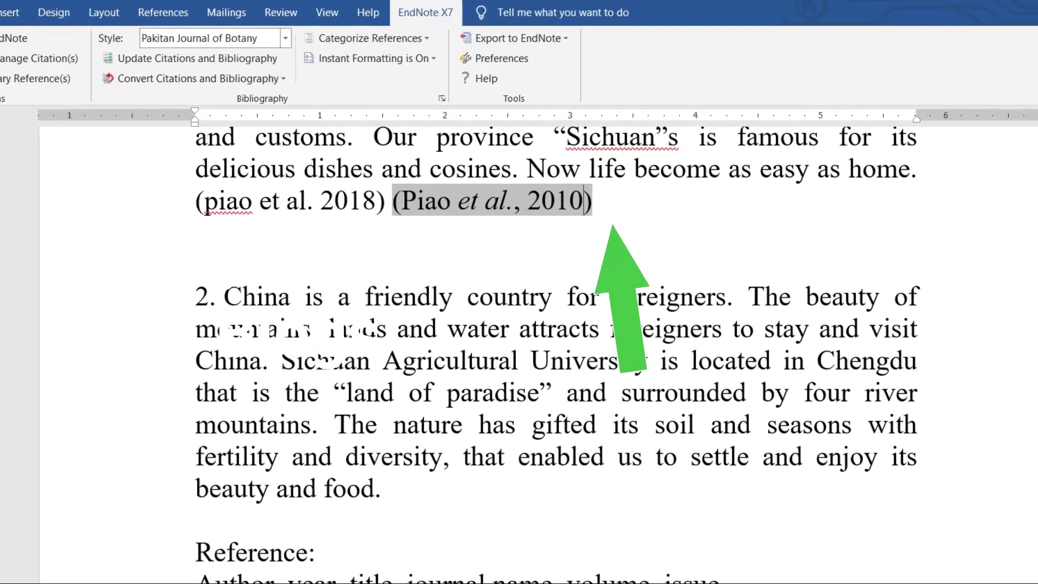
{"action": "left_click", "coordinate": [182, 242]}
{"action": "left_click", "coordinate": [607, 208]}
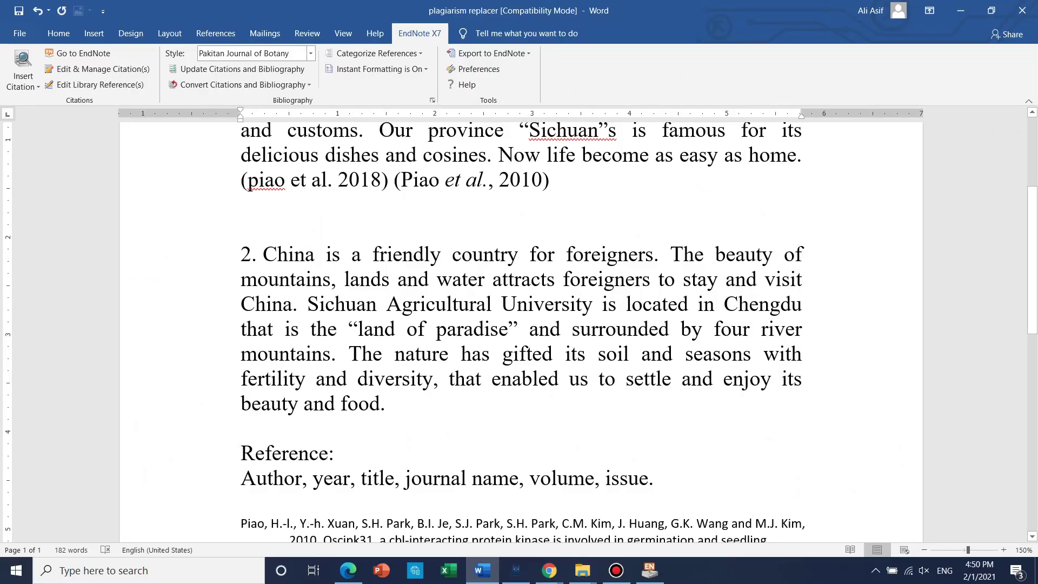
{"action": "key", "text": "Left"}
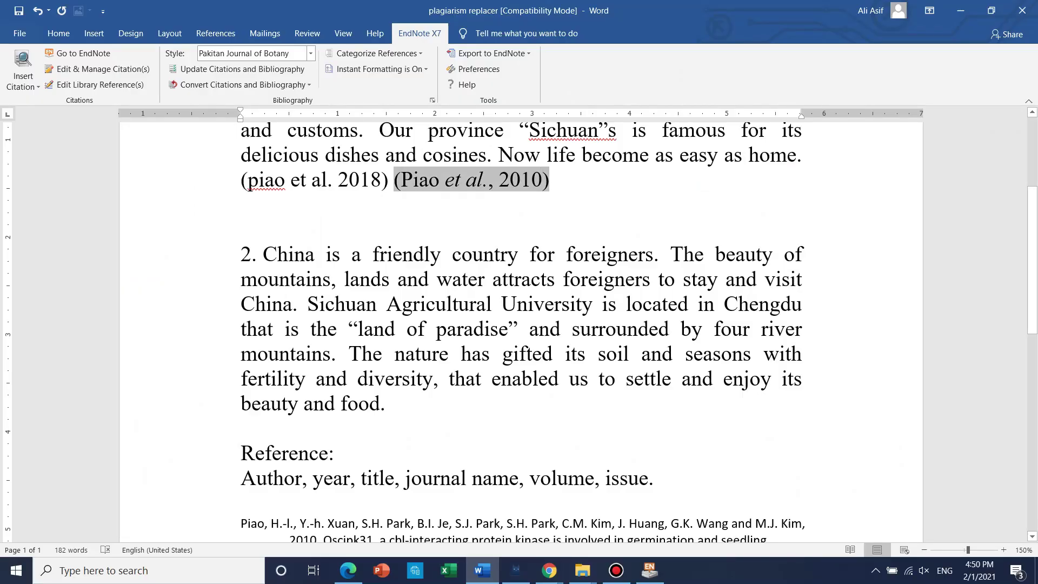
{"action": "left_click", "coordinate": [23, 67]}
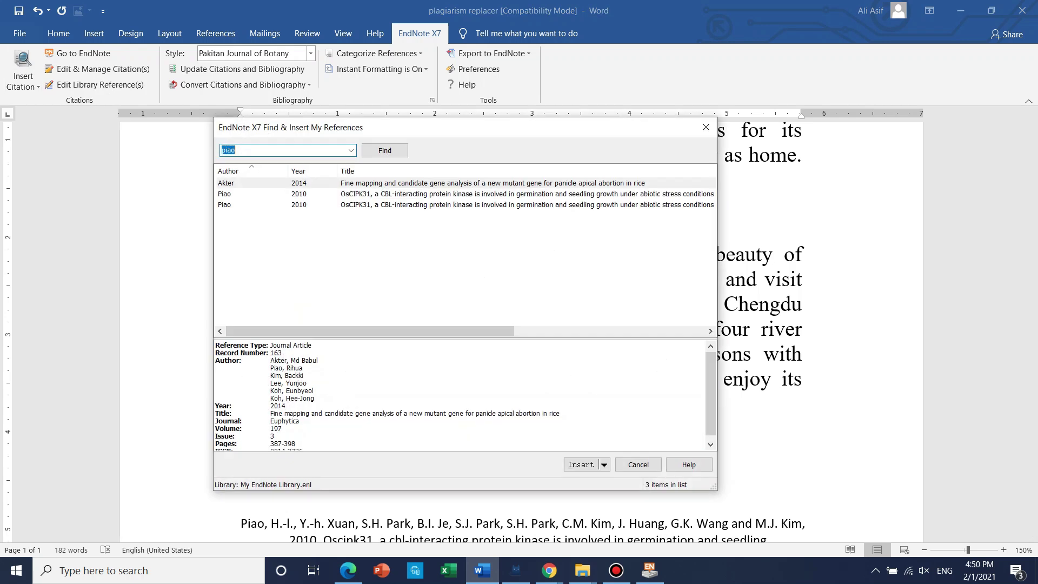
{"action": "key", "text": "BackSpace"}
{"action": "type", "text": "peng"}
{"action": "key", "text": "Return"}
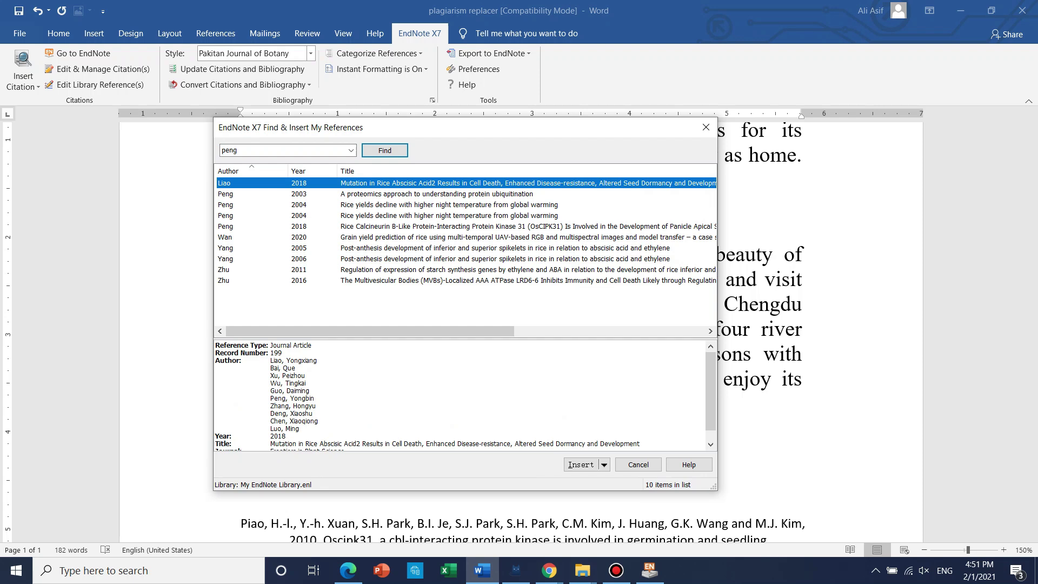
{"action": "left_click", "coordinate": [465, 226]}
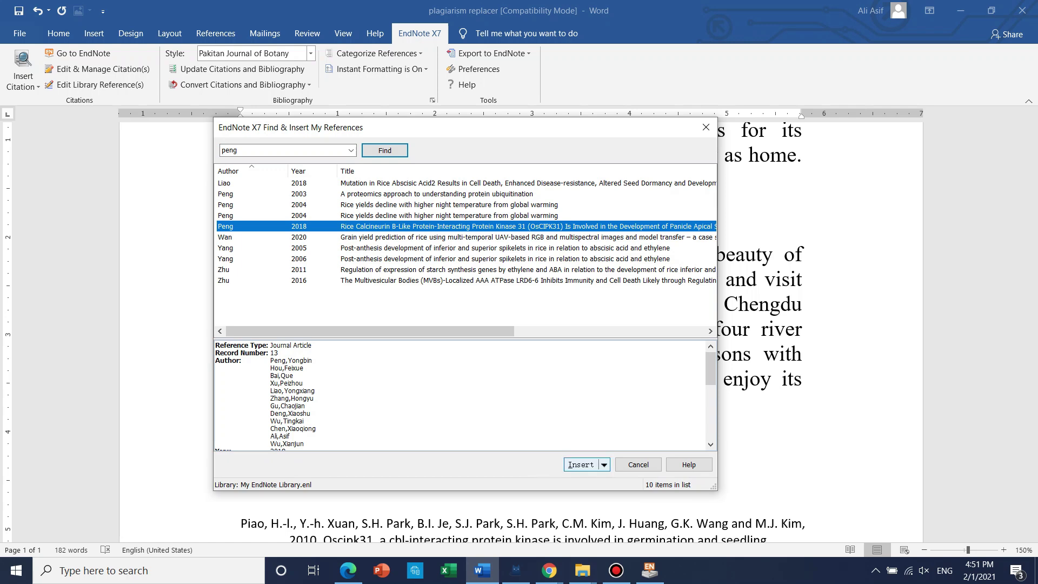
{"action": "left_click", "coordinate": [581, 464]}
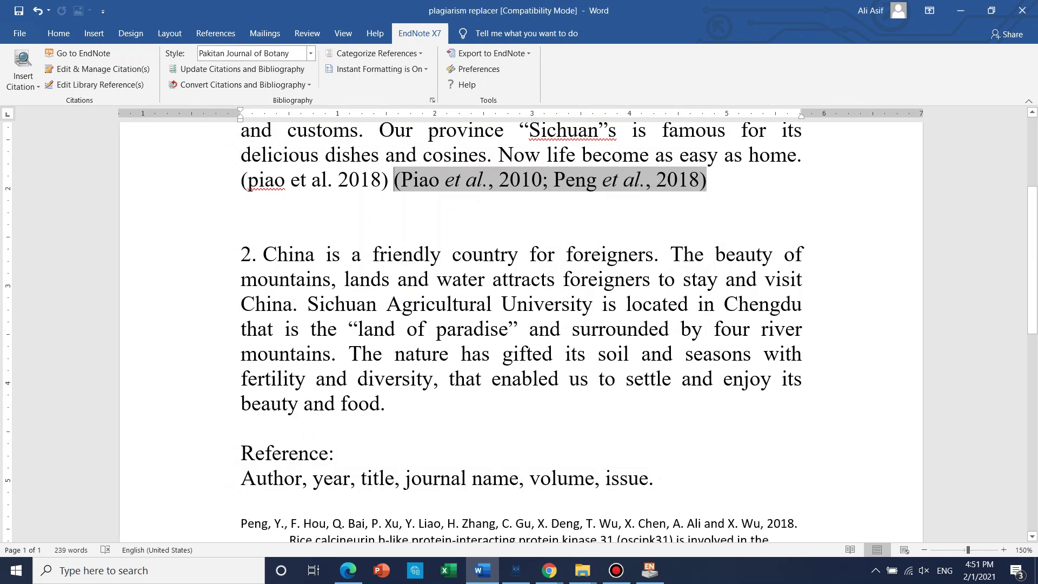
Examine the two formatted entries under the Reference heading, highlighting them, and return to the paragraphs above
{"action": "scroll", "coordinate": [666, 246], "scroll_direction": "down", "scroll_amount": 3}
{"action": "scroll", "coordinate": [639, 333], "scroll_direction": "down", "scroll_amount": 1}
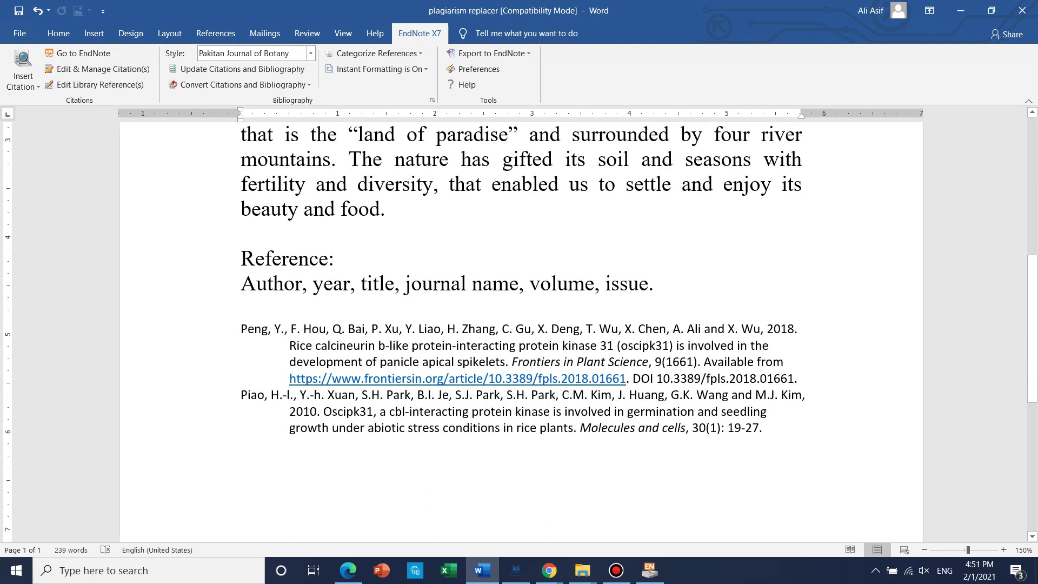
{"action": "left_click_drag", "start_coordinate": [352, 345], "coordinate": [519, 449]}
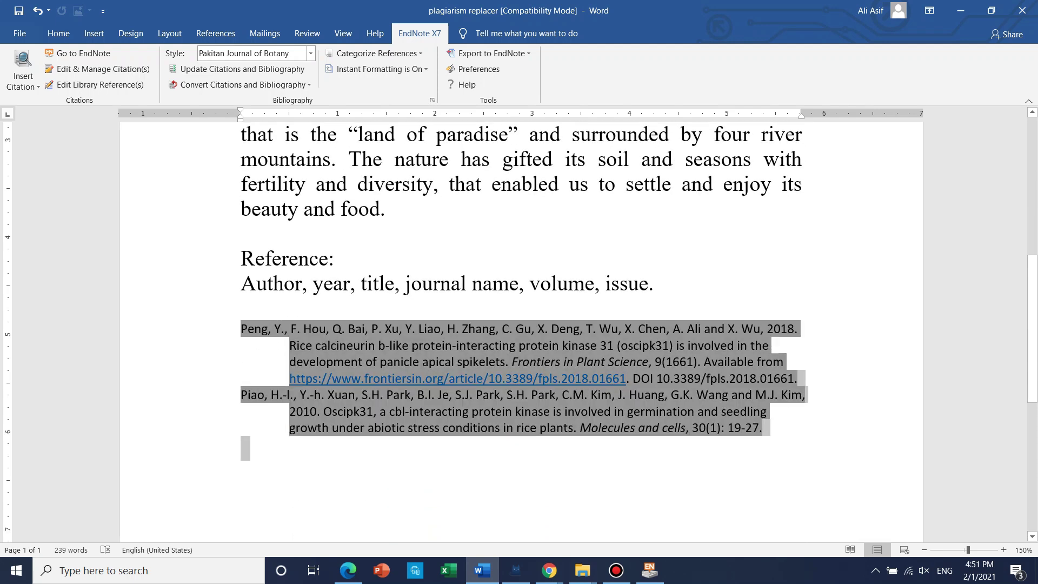
{"action": "scroll", "coordinate": [639, 293], "scroll_direction": "down", "scroll_amount": 2}
{"action": "scroll", "coordinate": [520, 325], "scroll_direction": "up", "scroll_amount": 3}
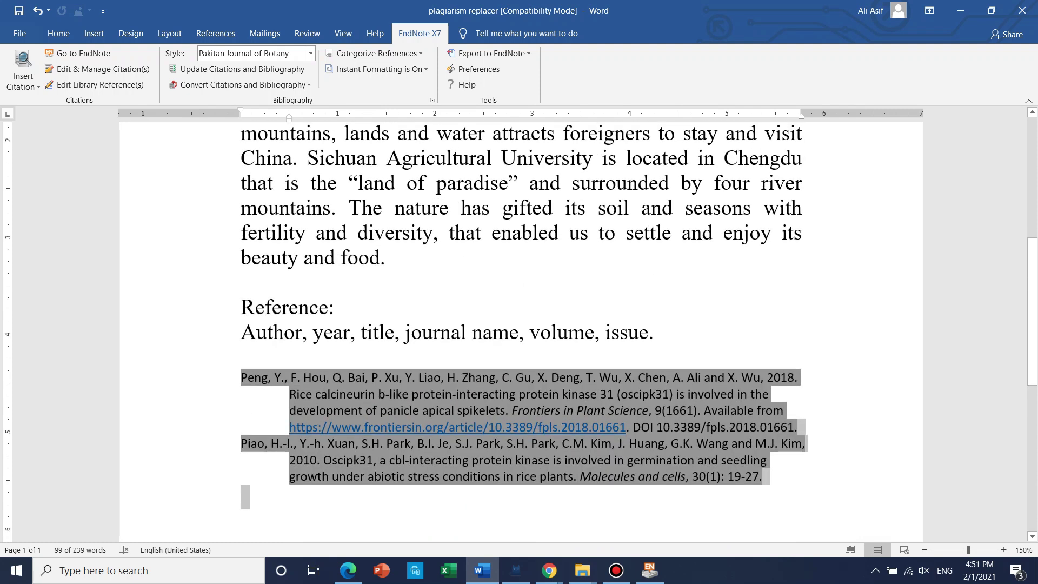
{"action": "scroll", "coordinate": [519, 324], "scroll_direction": "up", "scroll_amount": 2}
{"action": "left_click", "coordinate": [385, 306]}
{"action": "left_click_drag", "start_coordinate": [240, 181], "coordinate": [263, 157]}
{"action": "left_click", "coordinate": [386, 306]}
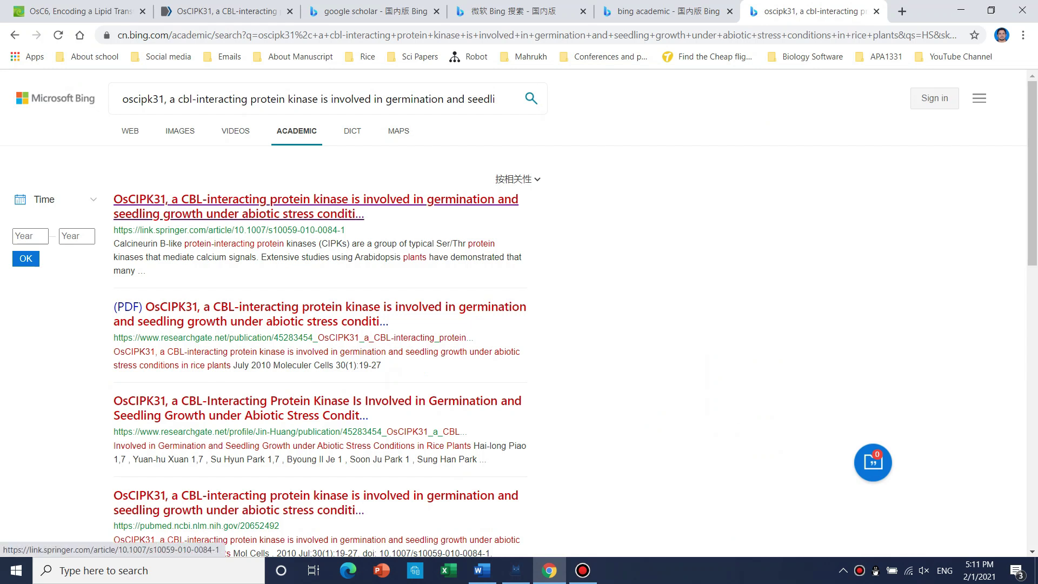
Open the OsCIPK31 article on SpringerLink from the search results and download its citation file
{"action": "left_click", "coordinate": [270, 200]}
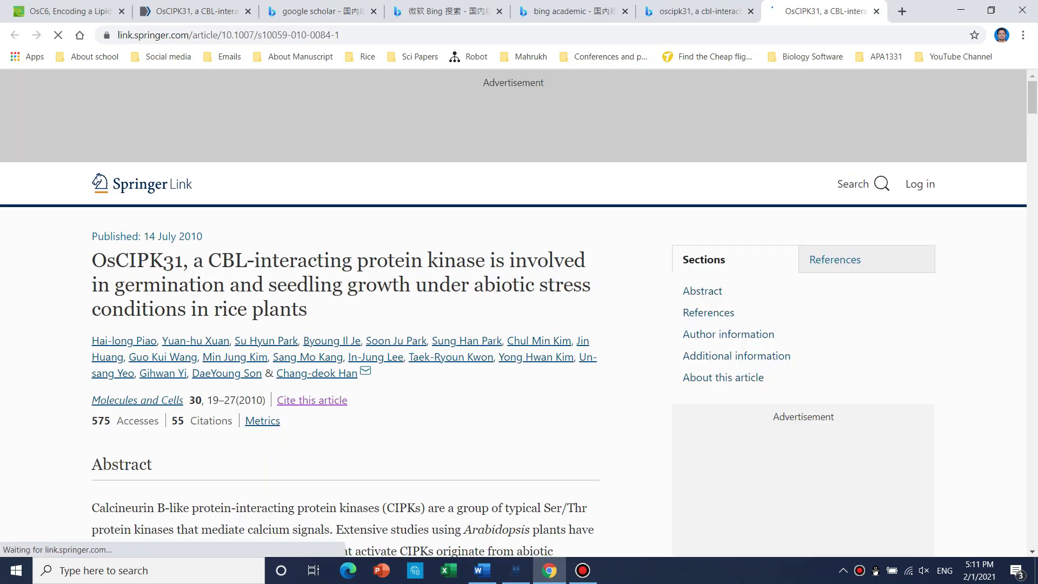
{"action": "scroll", "coordinate": [312, 197], "scroll_direction": "down", "scroll_amount": 3}
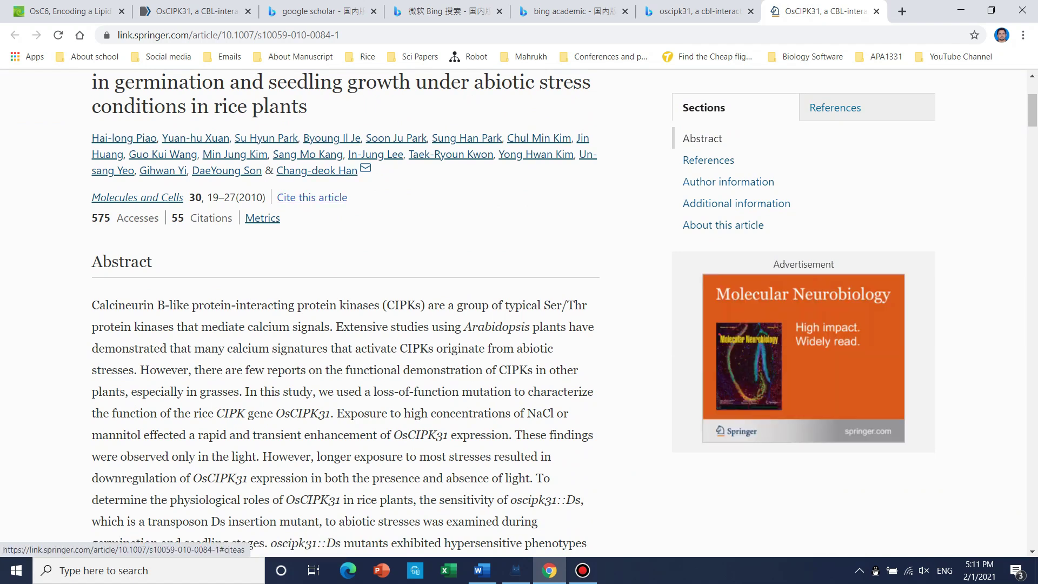
{"action": "left_click", "coordinate": [312, 197]}
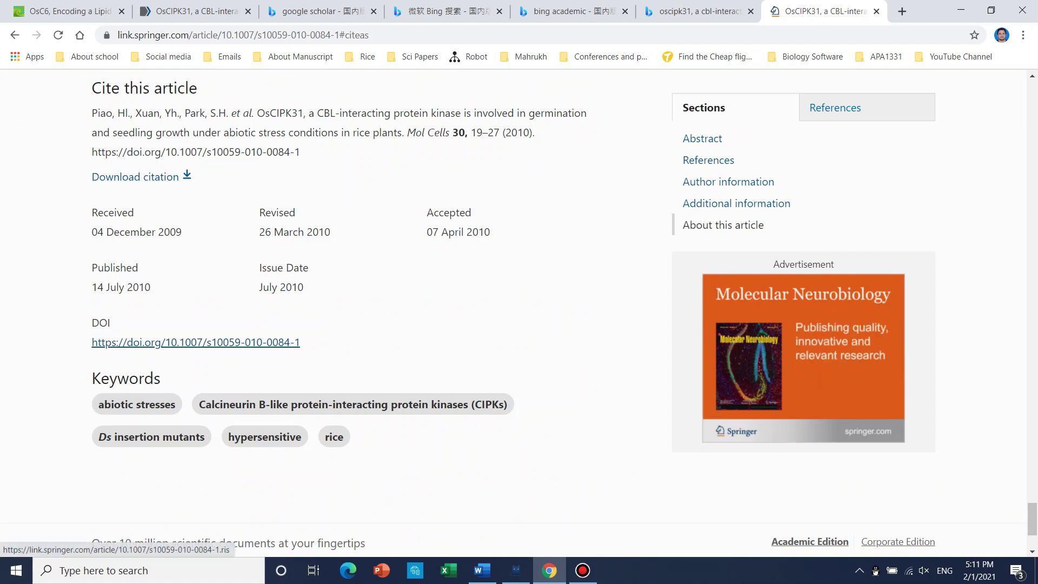
{"action": "left_click", "coordinate": [135, 177]}
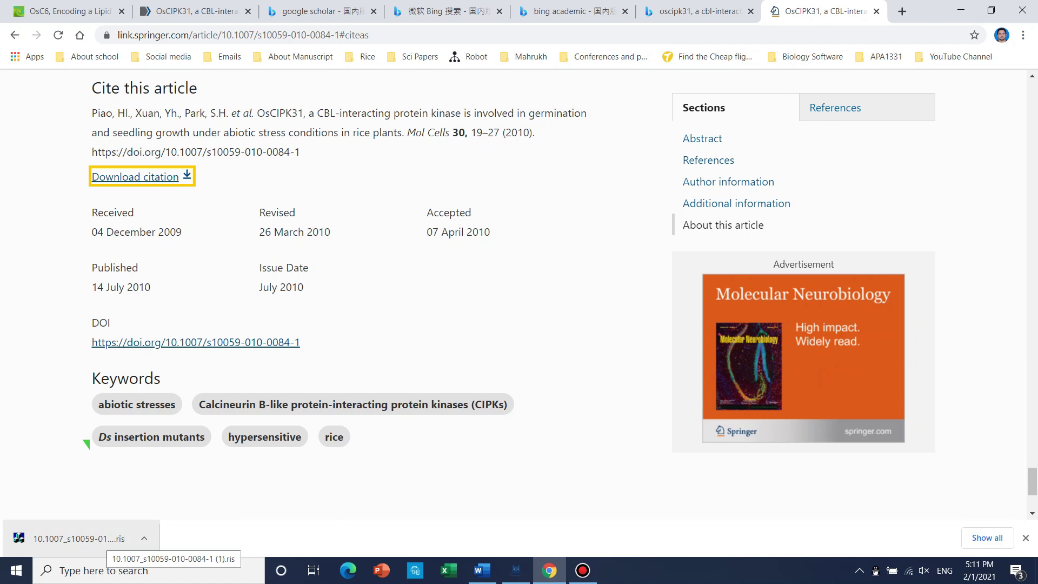
Import the downloaded .ris citation into EndNote, open the imported reference's record, and switch to Word
{"action": "left_click", "coordinate": [79, 539]}
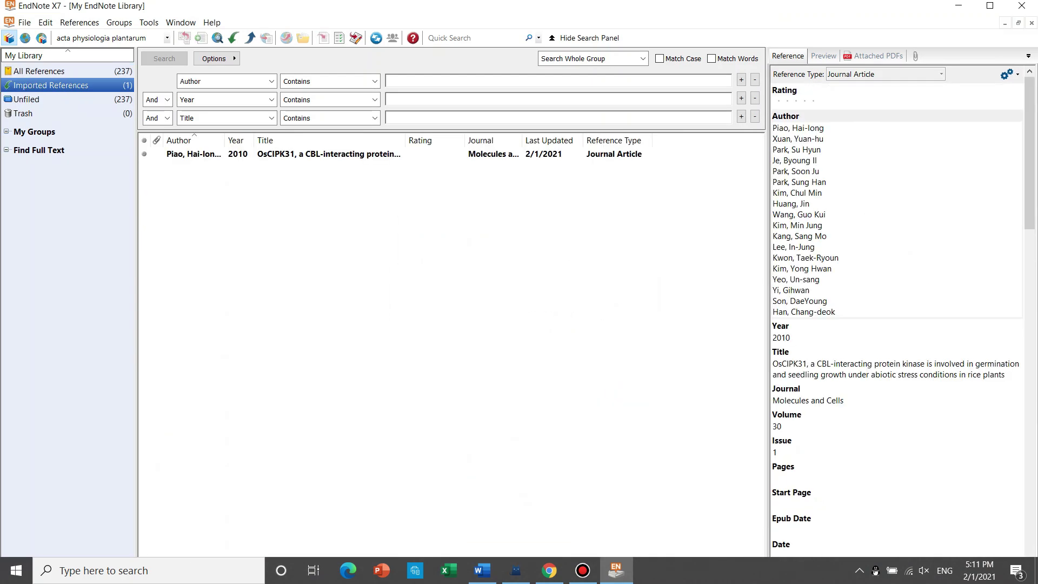
{"action": "key", "text": "Return"}
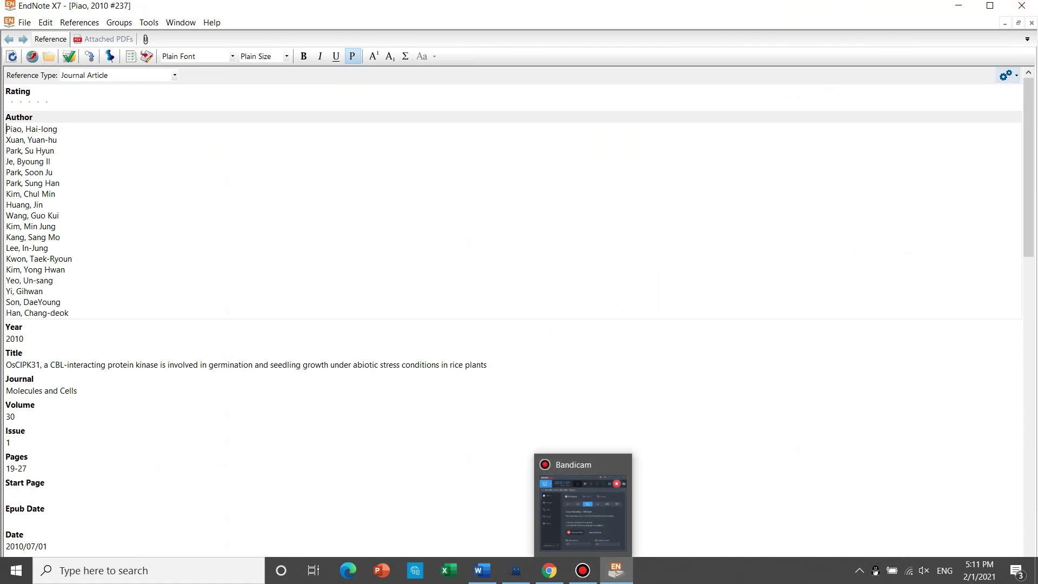
{"action": "left_click", "coordinate": [481, 570]}
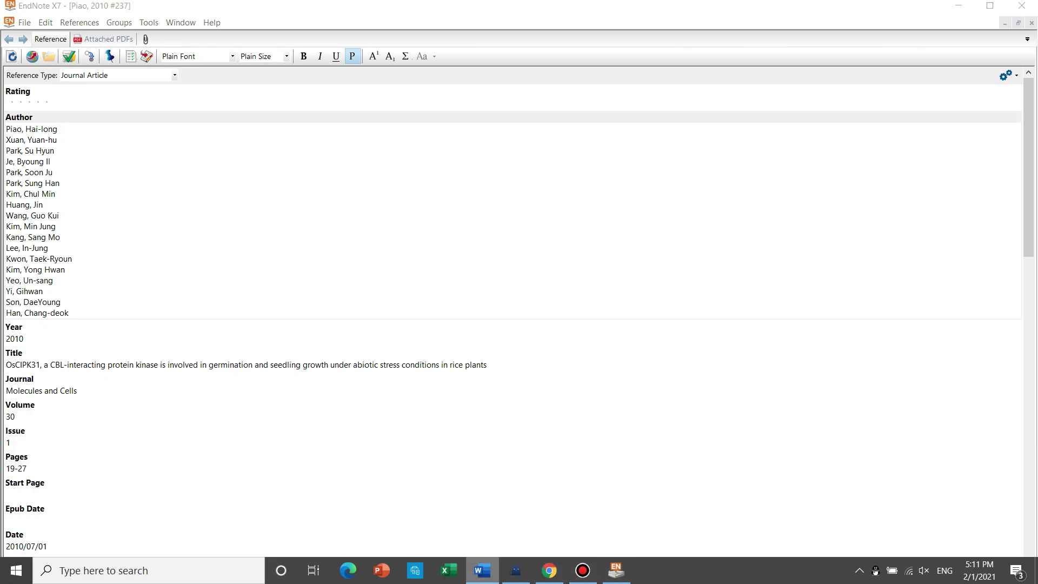
Download the OsC6 article's citation from its Plant Physiology page in EndNote (tagged) format and import it into EndNote
{"action": "scroll", "coordinate": [519, 330], "scroll_direction": "up", "scroll_amount": 15}
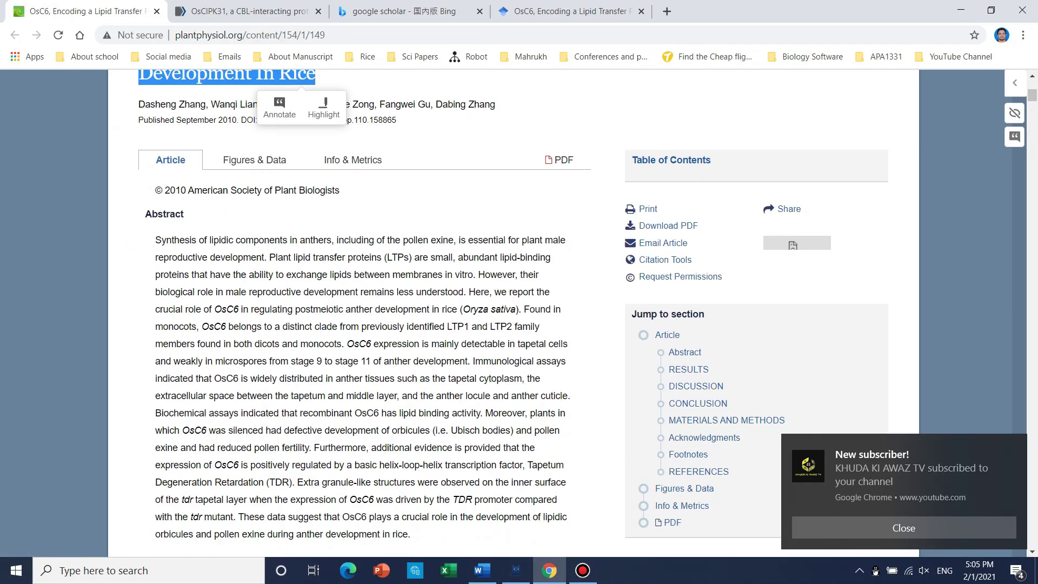
{"action": "scroll", "coordinate": [519, 313], "scroll_direction": "up", "scroll_amount": 6}
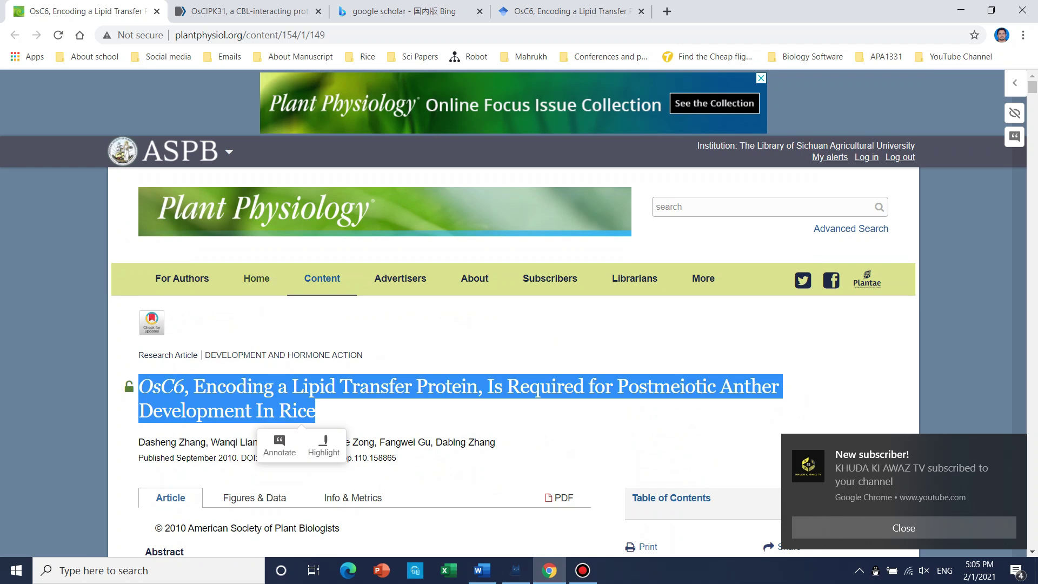
{"action": "scroll", "coordinate": [335, 98], "scroll_direction": "down", "scroll_amount": 7}
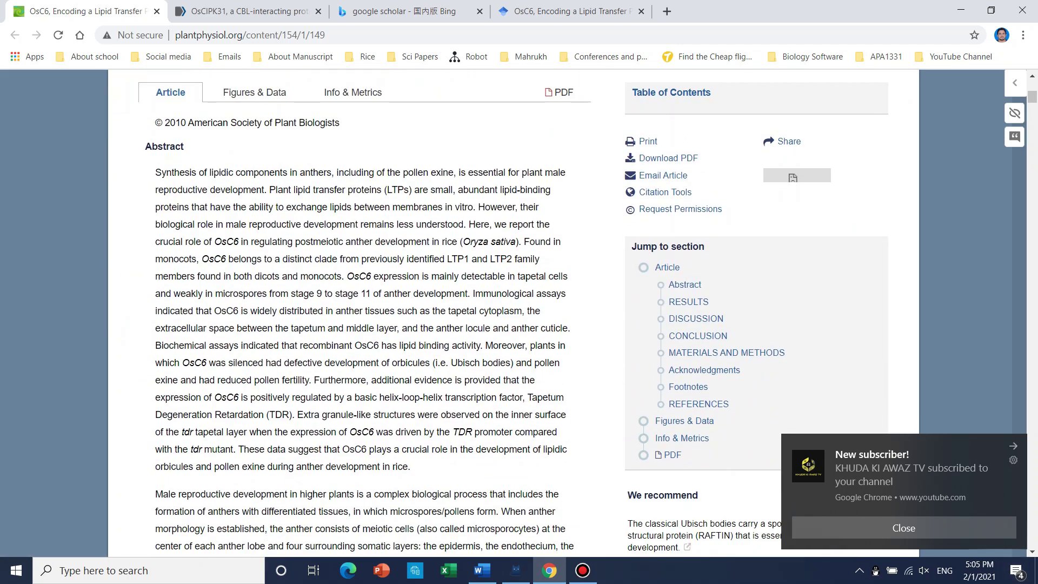
{"action": "scroll", "coordinate": [519, 314], "scroll_direction": "down", "scroll_amount": 1}
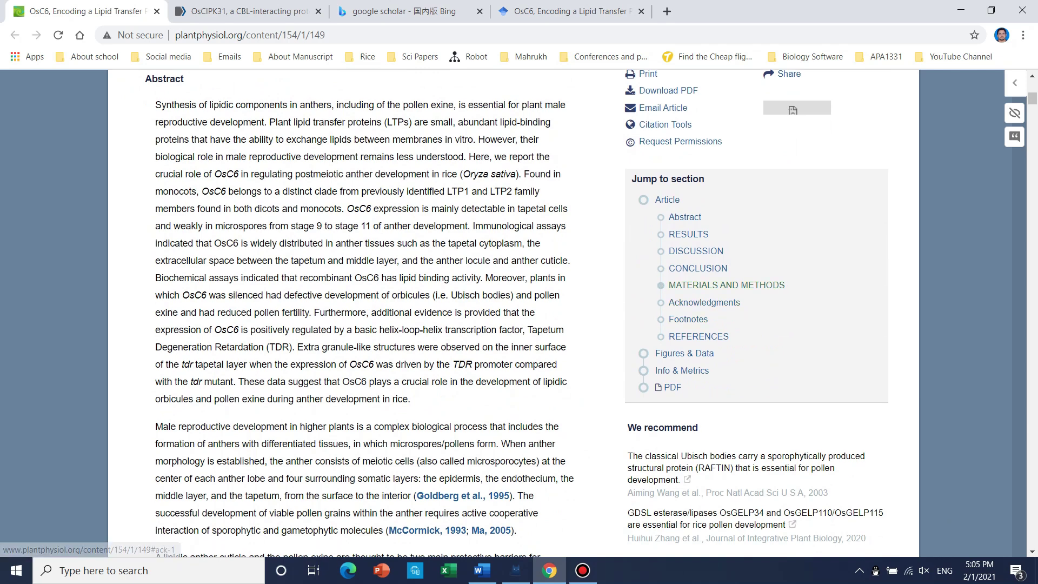
{"action": "scroll", "coordinate": [516, 313], "scroll_direction": "up", "scroll_amount": 1}
{"action": "scroll", "coordinate": [674, 260], "scroll_direction": "up", "scroll_amount": 2}
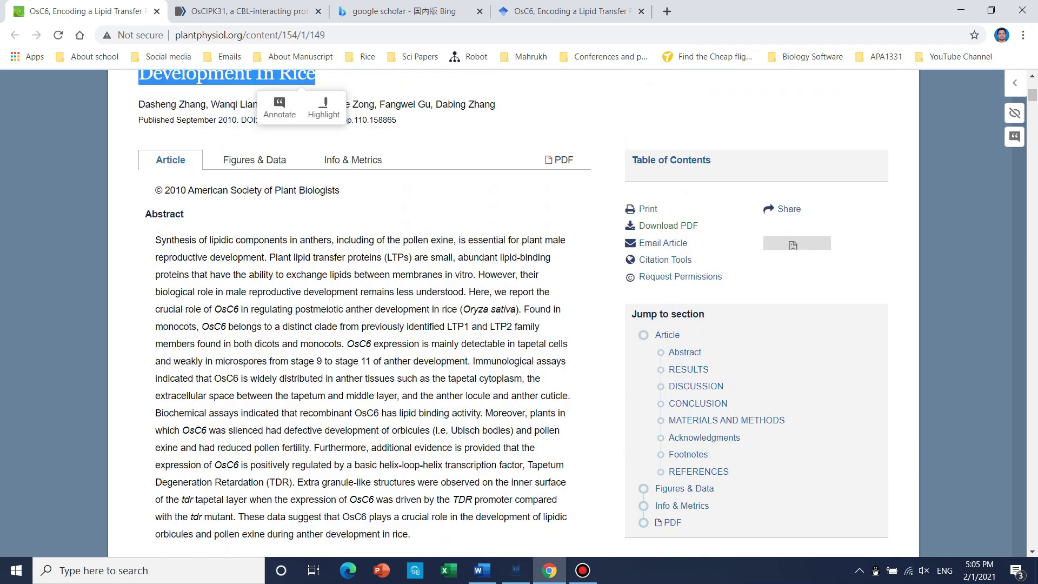
{"action": "left_click", "coordinate": [674, 261]}
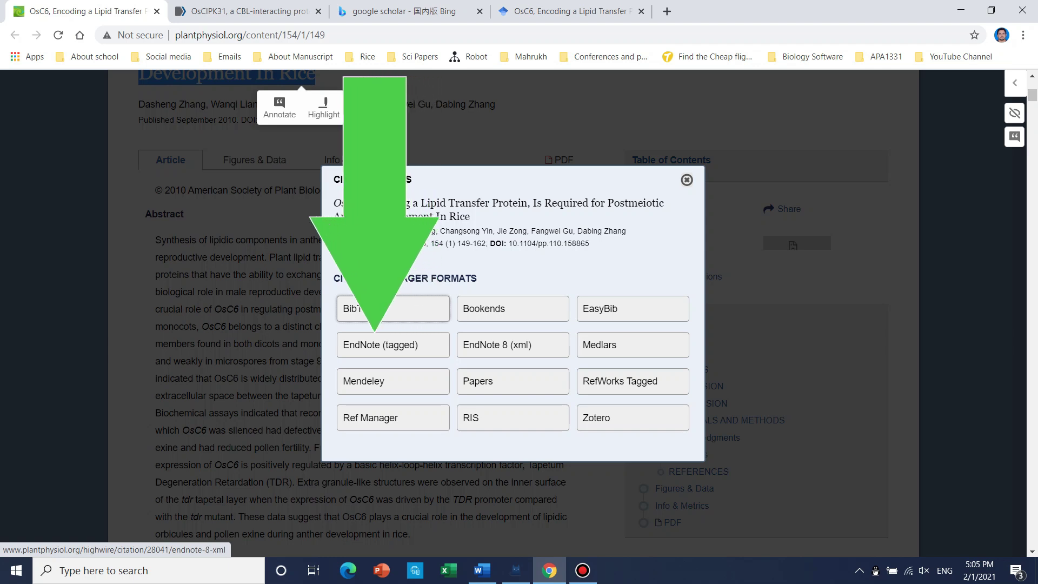
{"action": "left_click", "coordinate": [378, 344]}
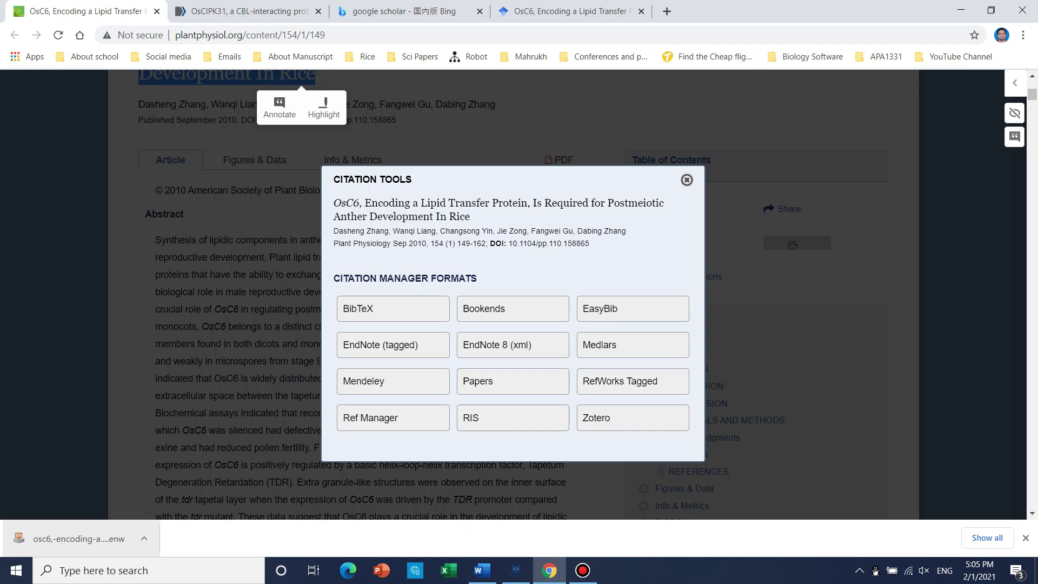
{"action": "left_click", "coordinate": [78, 538]}
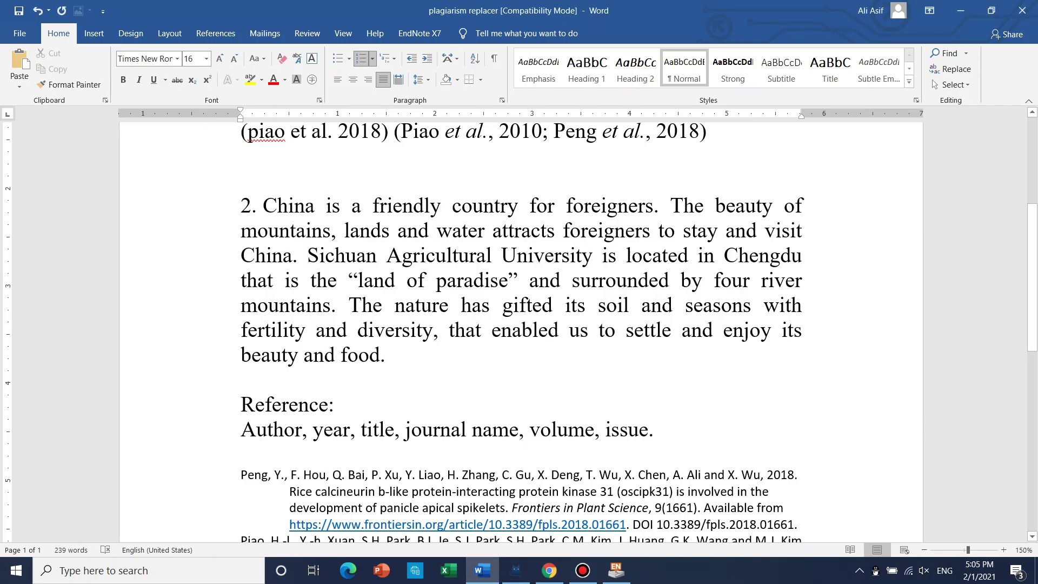
Search the EndNote library for osc6 from the Word document, to cite at the end of paragraph 2
{"action": "left_click", "coordinate": [420, 33]}
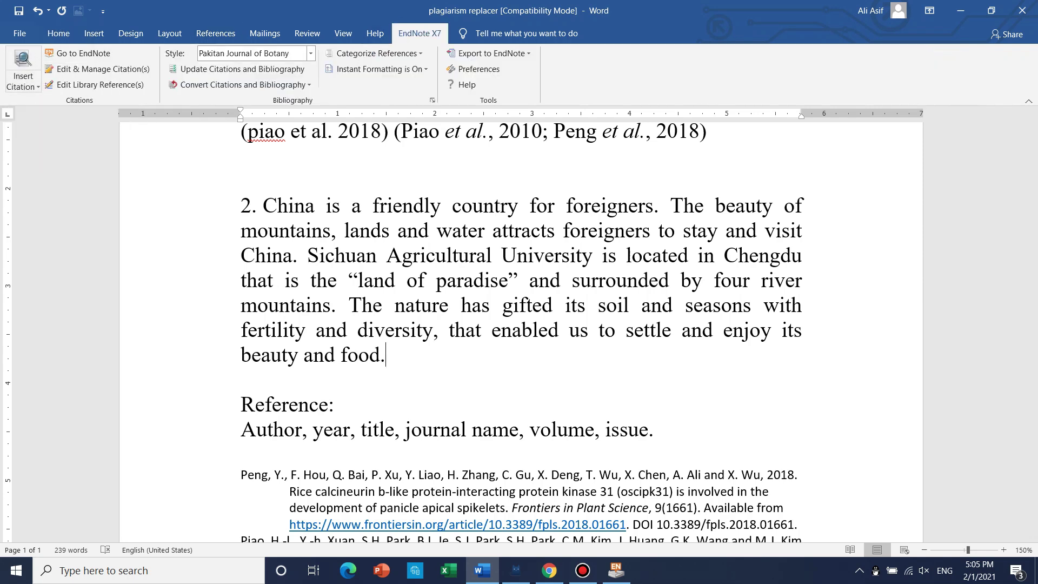
{"action": "left_click", "coordinate": [23, 64]}
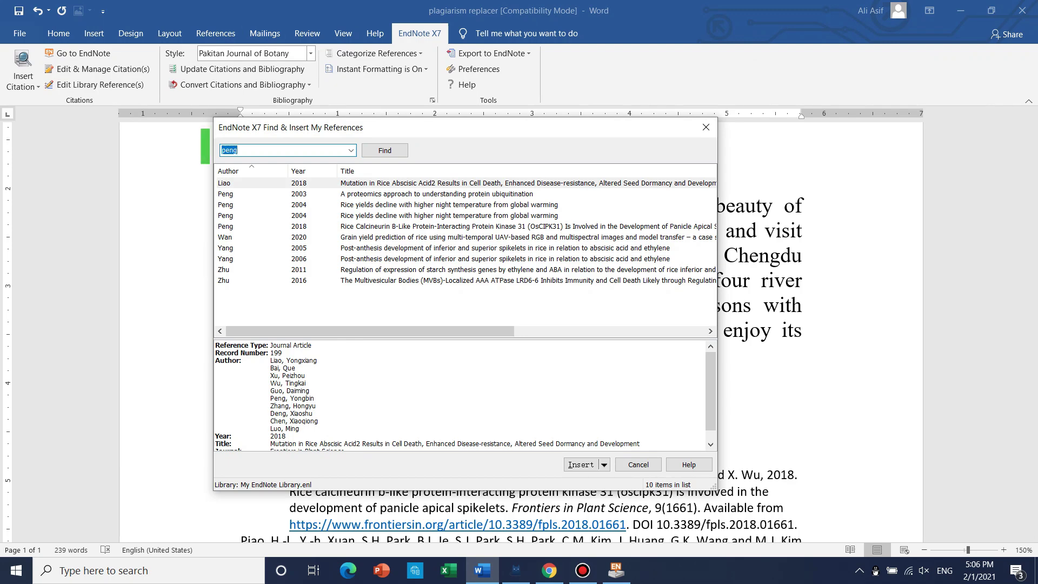
{"action": "key", "text": "BackSpace"}
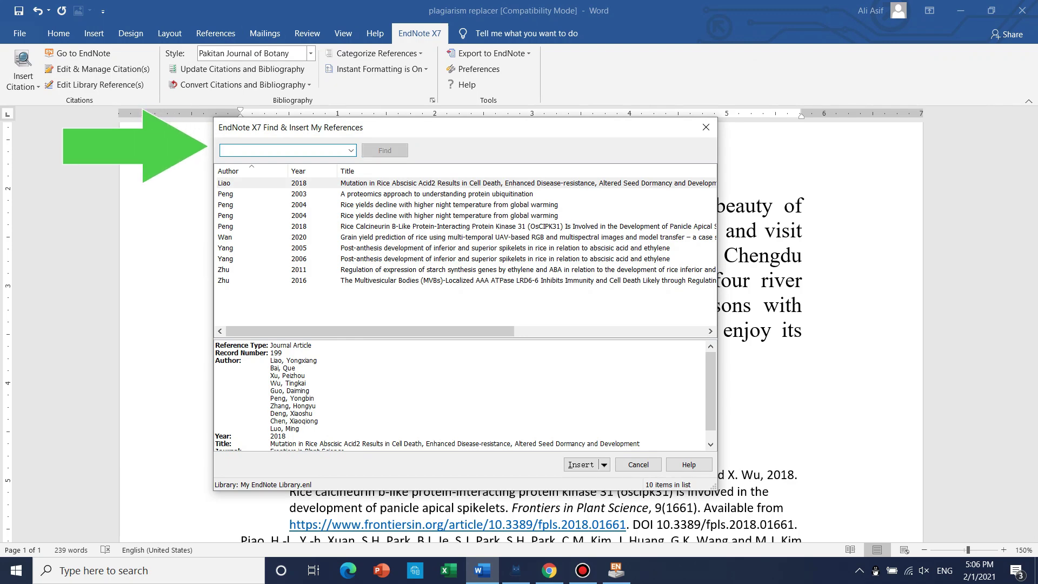
{"action": "type", "text": "osc"}
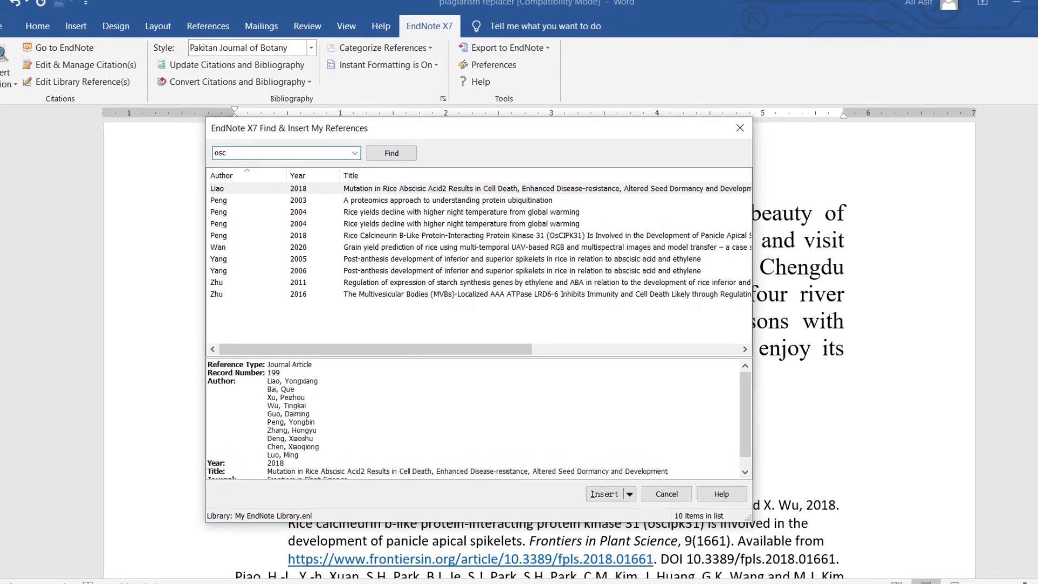
{"action": "type", "text": "6"}
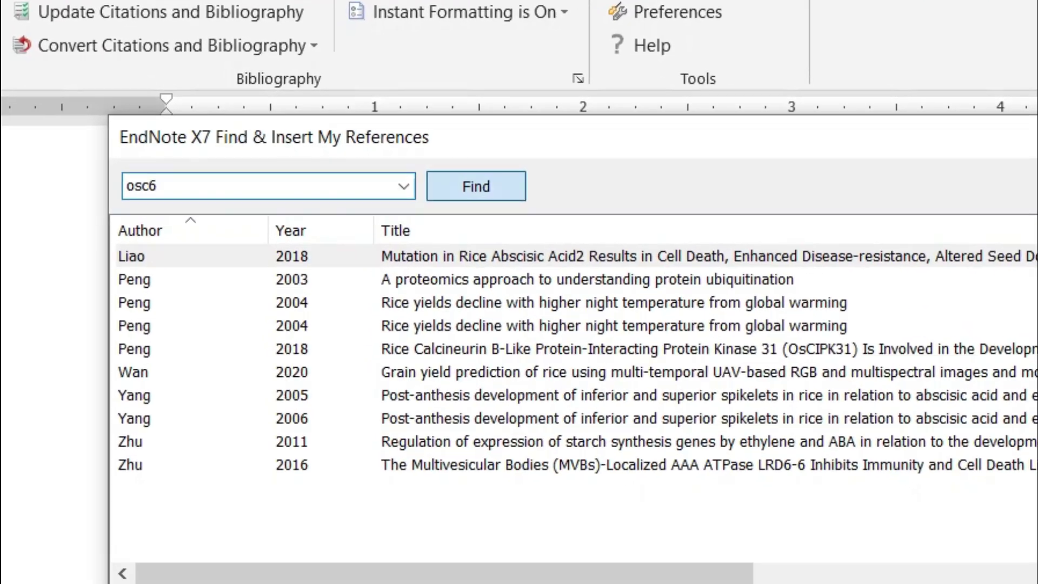
{"action": "key", "text": "Return"}
Insert the 2010 OsC6 reference whose title contains the <em> tags as a citation after "beauty and food."
{"action": "left_click", "coordinate": [172, 256]}
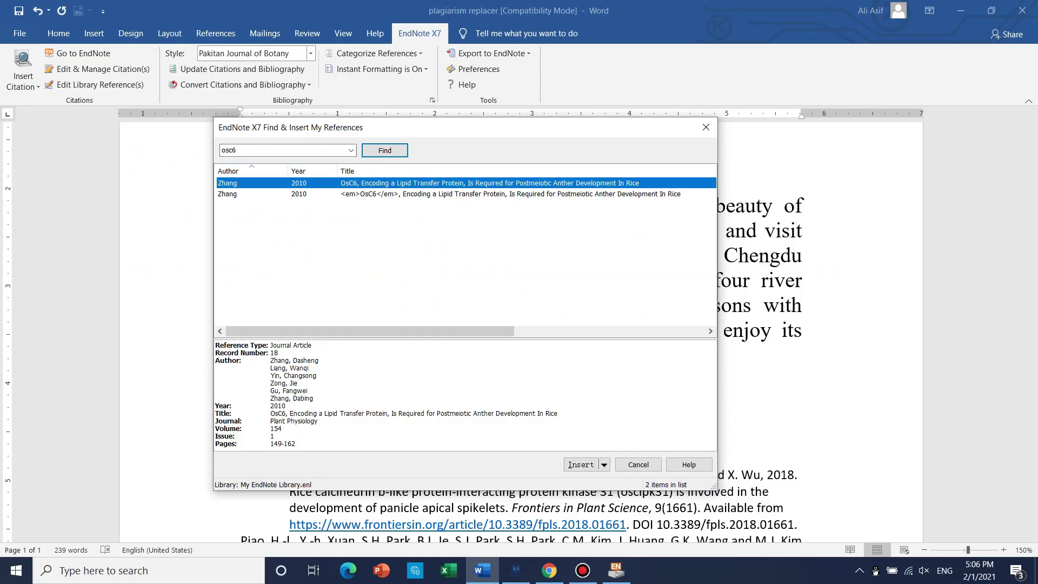
{"action": "key", "text": "Return"}
{"action": "left_click", "coordinate": [466, 193]}
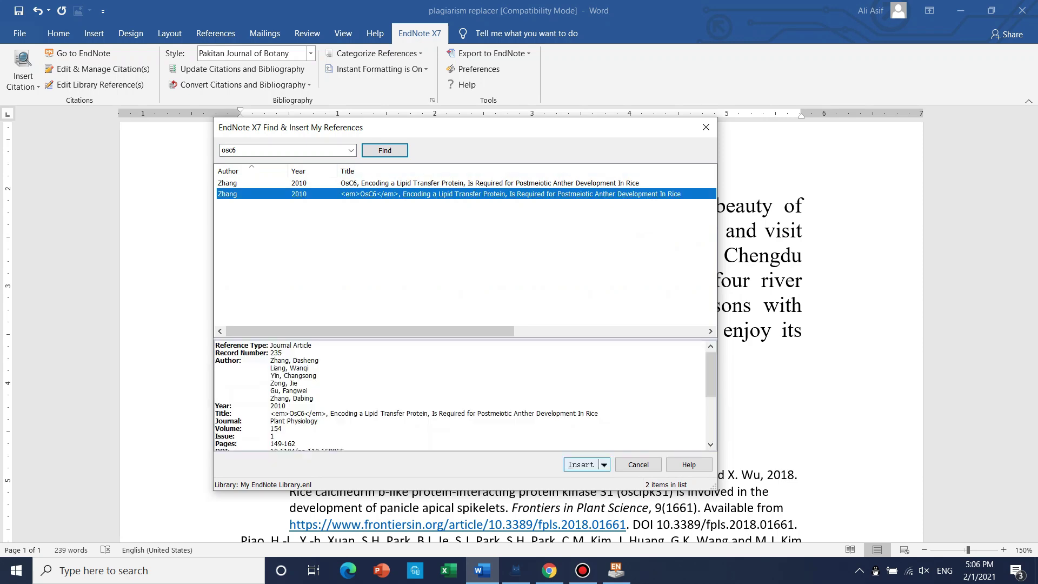
{"action": "key", "text": "Return"}
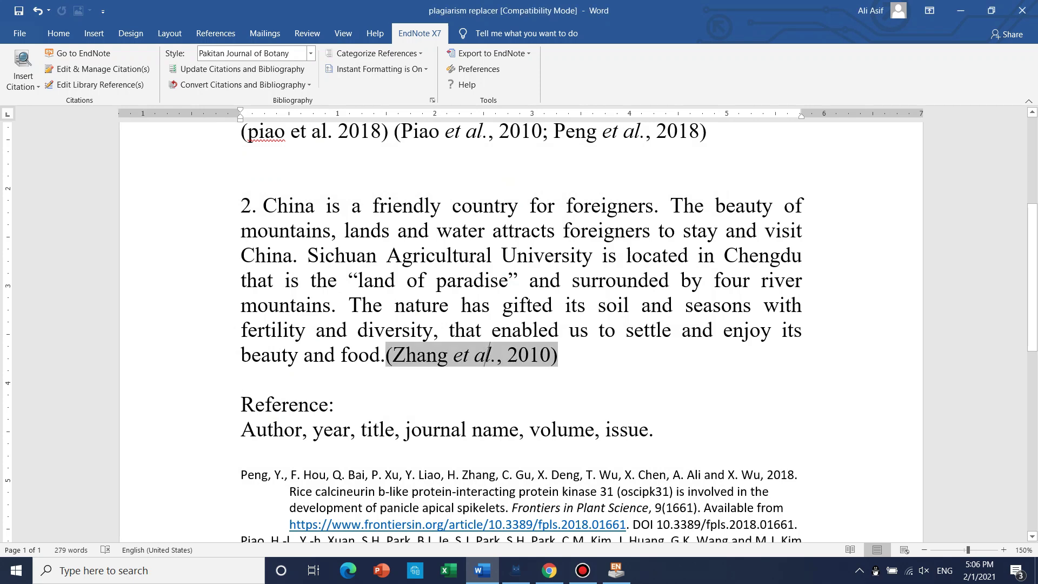
Examine the three formatted entries under the Reference heading, highlighting them, and compare them with the new citation in paragraph 2
{"action": "scroll", "coordinate": [519, 324], "scroll_direction": "down", "scroll_amount": 4}
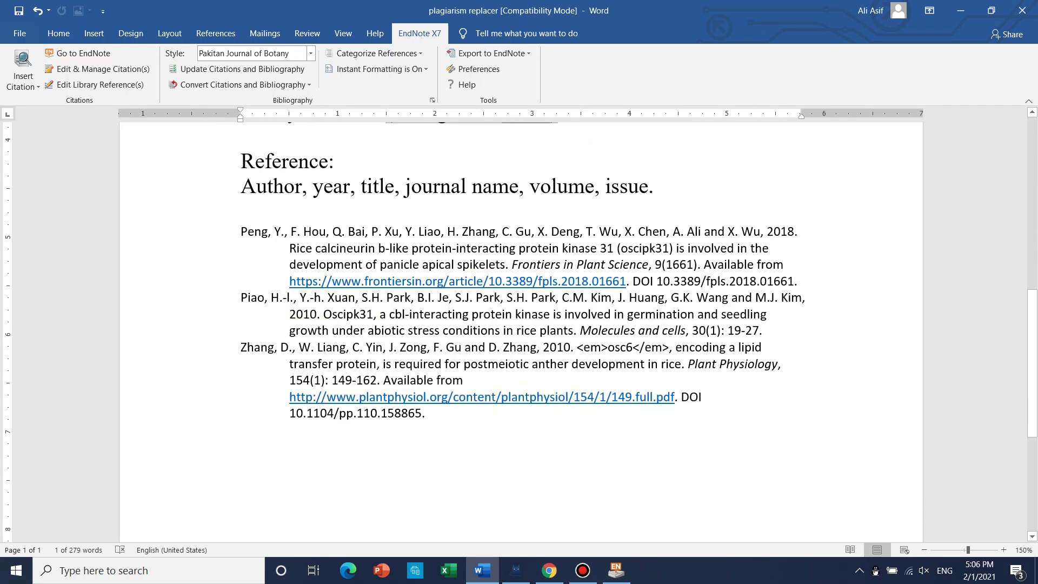
{"action": "key", "text": "shift+Up"}
{"action": "key", "text": "shift+Up"}
{"action": "key", "text": "shift+Up"}
{"action": "key", "text": "shift+Up"}
{"action": "key", "text": "shift+Up"}
{"action": "key", "text": "shift+Up"}
{"action": "key", "text": "shift+Up"}
{"action": "key", "text": "shift+Up"}
{"action": "key", "text": "shift+Up"}
{"action": "key", "text": "shift+Up"}
{"action": "key", "text": "shift+Up"}
{"action": "key", "text": "shift+Up"}
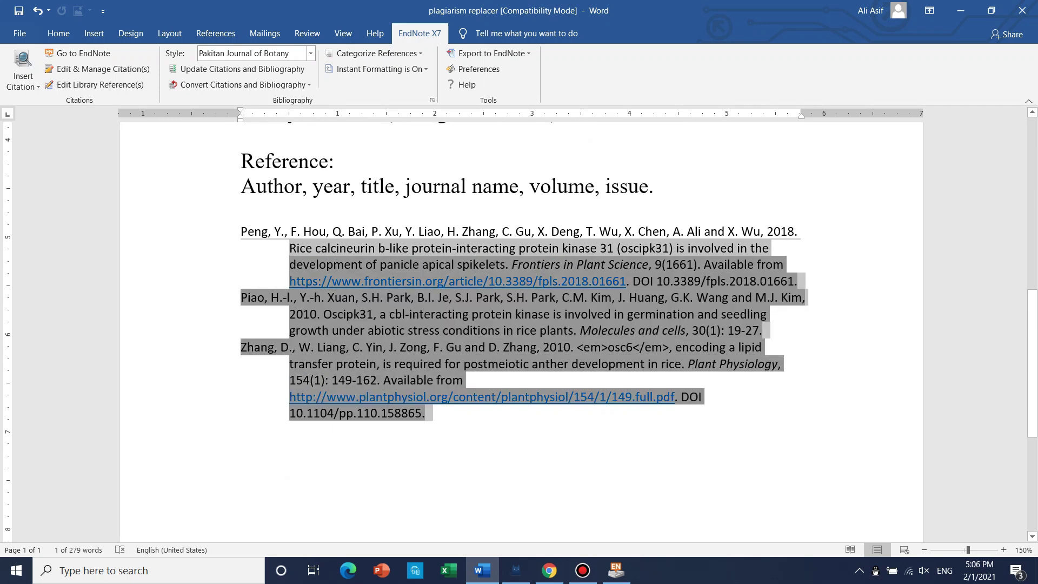
{"action": "left_click", "coordinate": [520, 331]}
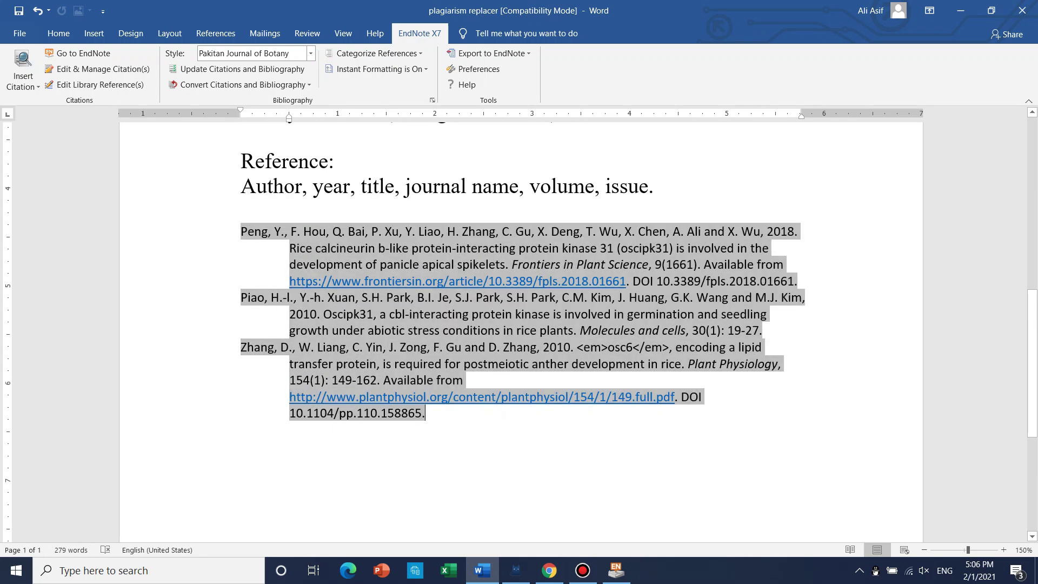
{"action": "scroll", "coordinate": [520, 331], "scroll_direction": "up", "scroll_amount": 4}
{"action": "scroll", "coordinate": [250, 157], "scroll_direction": "up", "scroll_amount": 1}
{"action": "scroll", "coordinate": [249, 157], "scroll_direction": "down", "scroll_amount": 7}
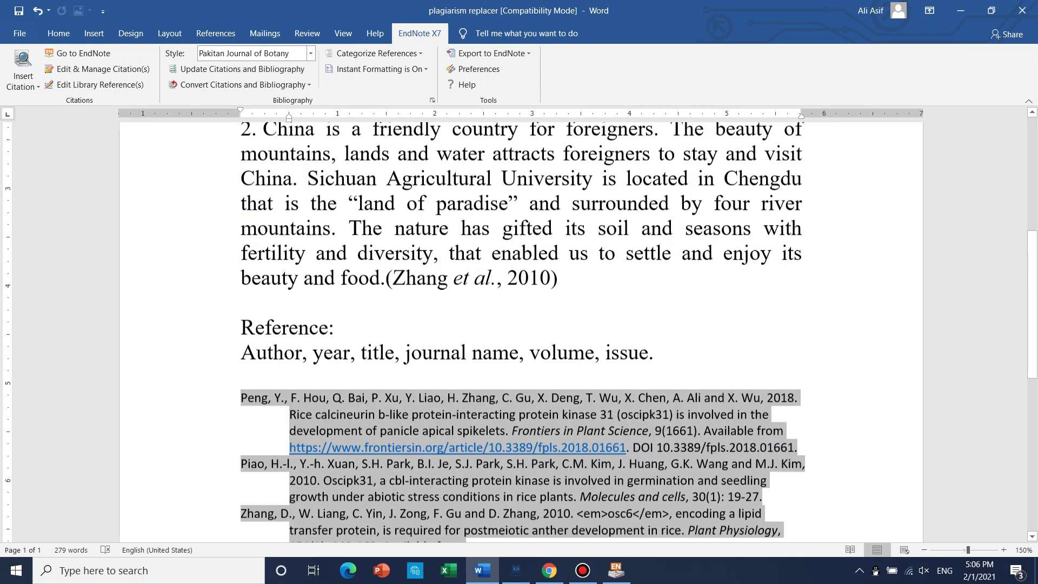
Delete the manually typed 2018 citation at the end of paragraph 1, keeping the inserted EndNote citation
{"action": "scroll", "coordinate": [249, 285], "scroll_direction": "up", "scroll_amount": 8}
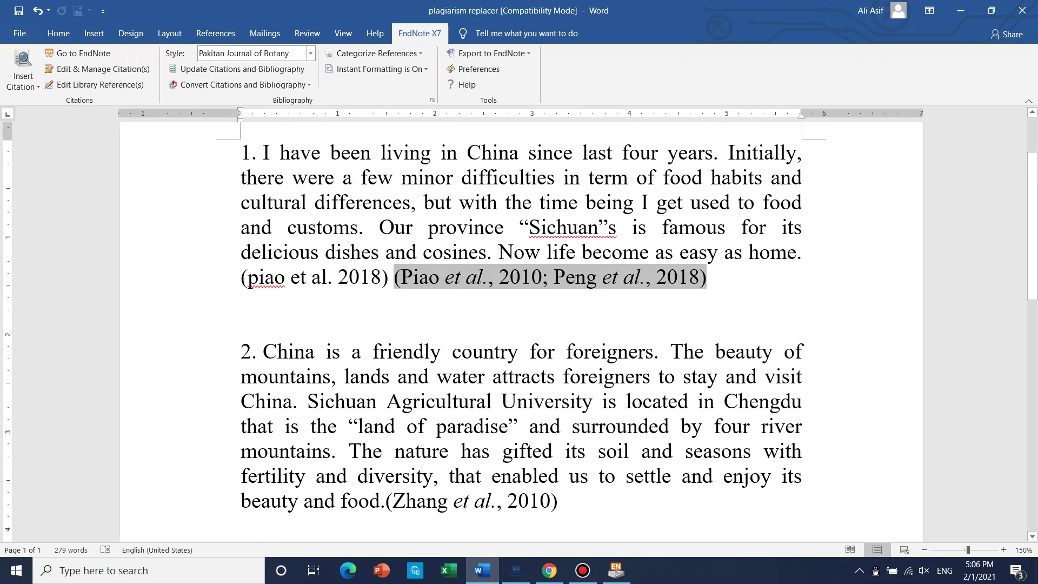
{"action": "key", "text": "Down"}
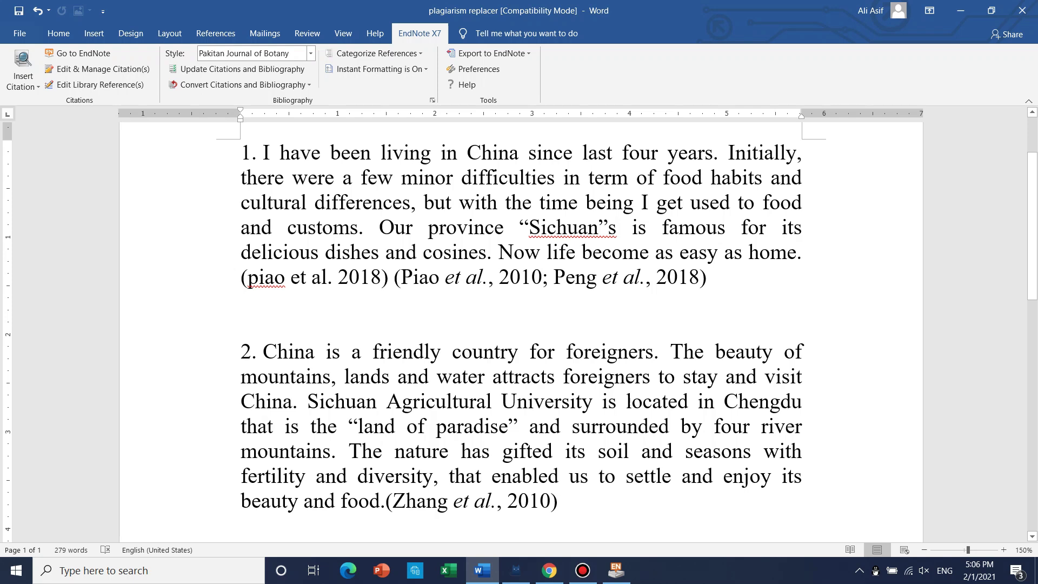
{"action": "left_click_drag", "start_coordinate": [389, 277], "coordinate": [240, 278]}
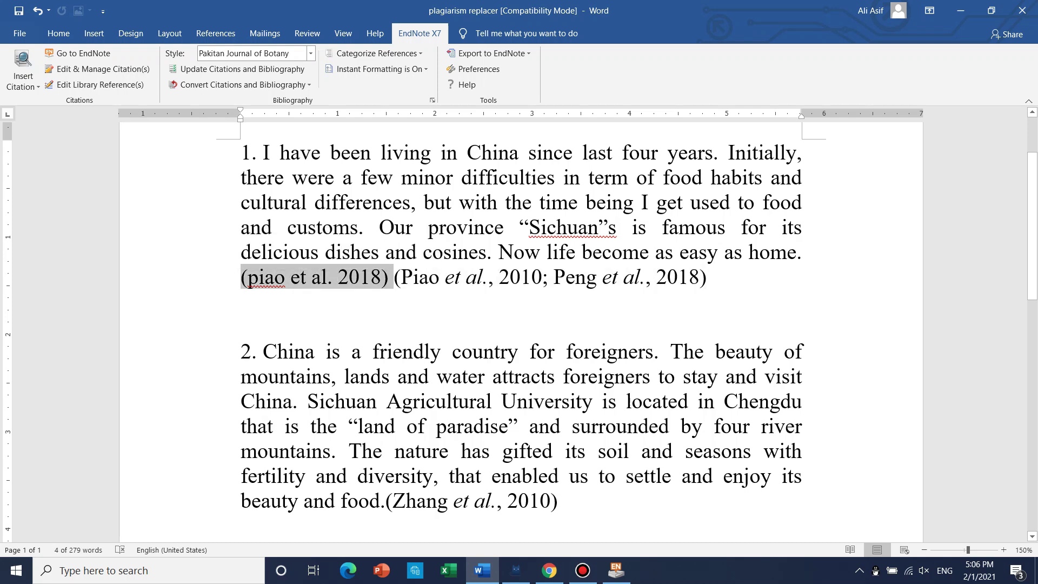
{"action": "key", "text": "Delete"}
{"action": "key", "text": "Left"}
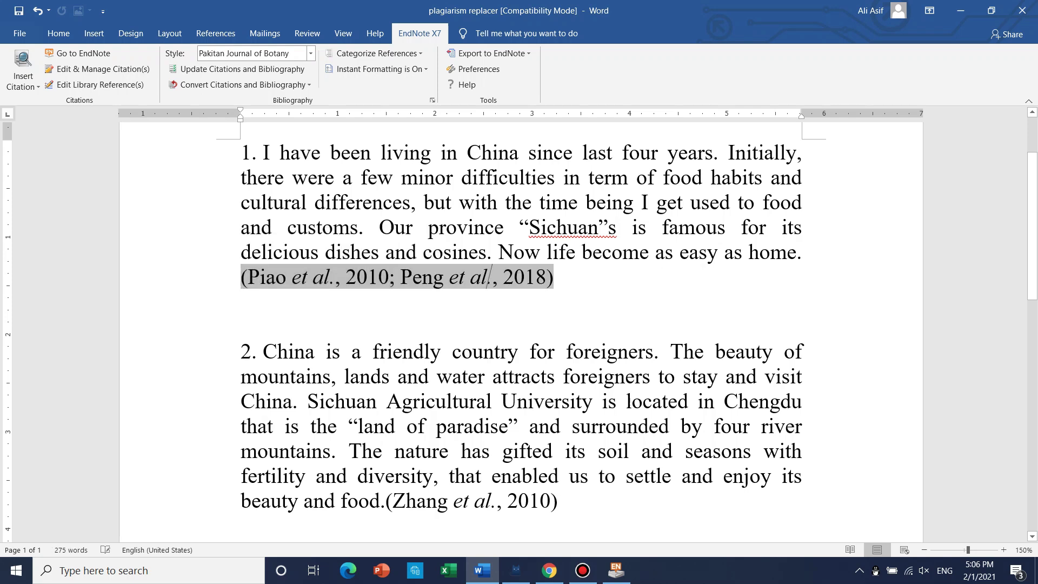
Review the formatted bibliography under the Reference heading and highlight its first entry, the 2018 Frontiers in Plant Science article
{"action": "scroll", "coordinate": [519, 324], "scroll_direction": "down", "scroll_amount": 5}
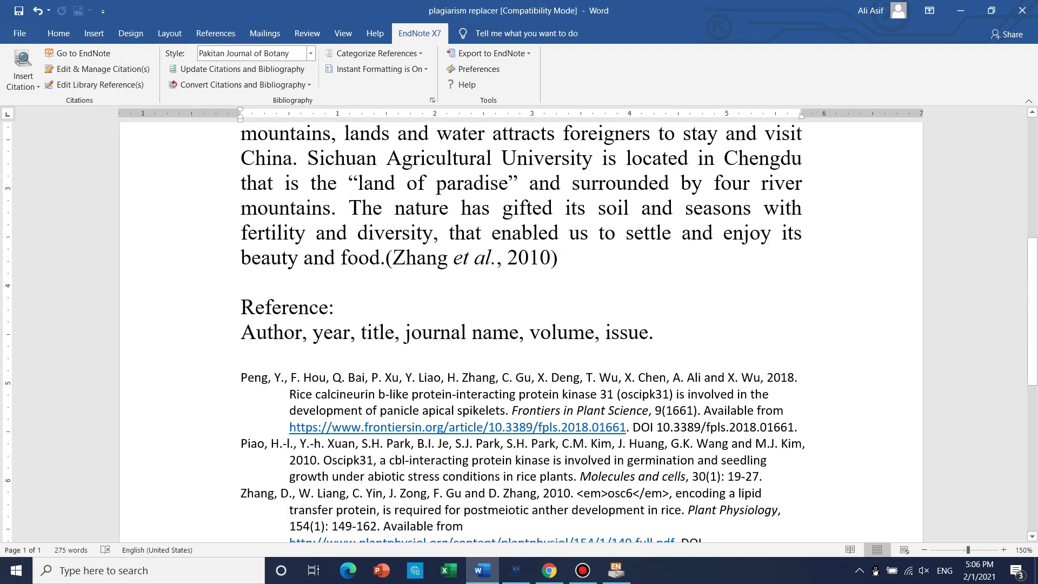
{"action": "scroll", "coordinate": [519, 324], "scroll_direction": "down", "scroll_amount": 2}
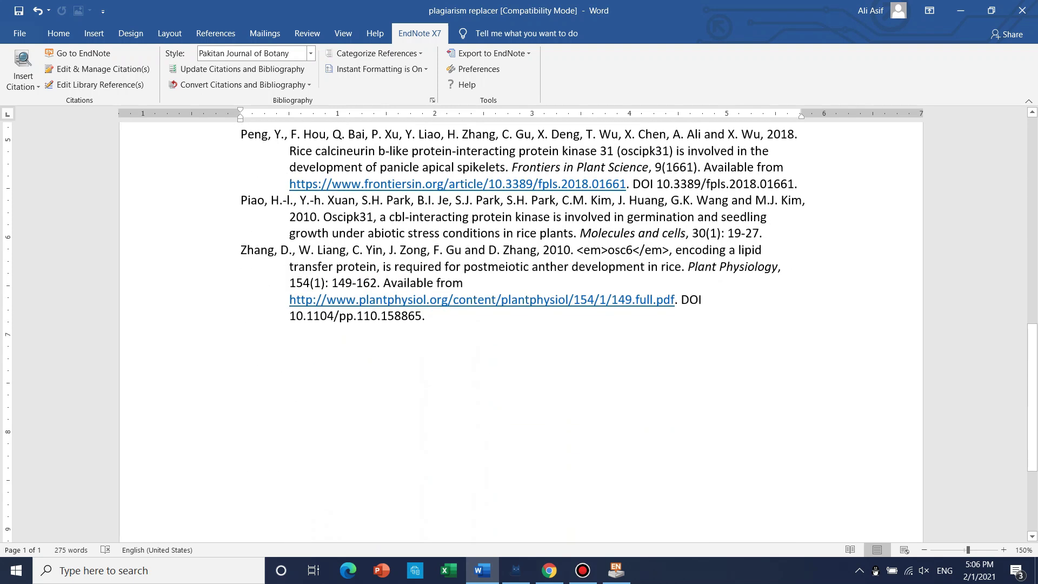
{"action": "scroll", "coordinate": [519, 325], "scroll_direction": "up", "scroll_amount": 3}
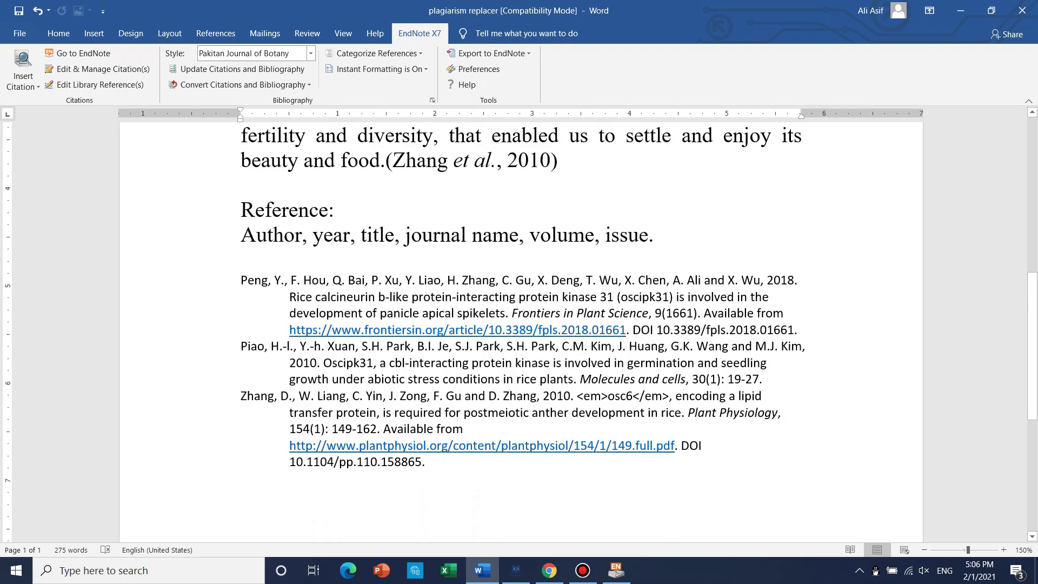
{"action": "left_click_drag", "start_coordinate": [241, 280], "coordinate": [795, 330]}
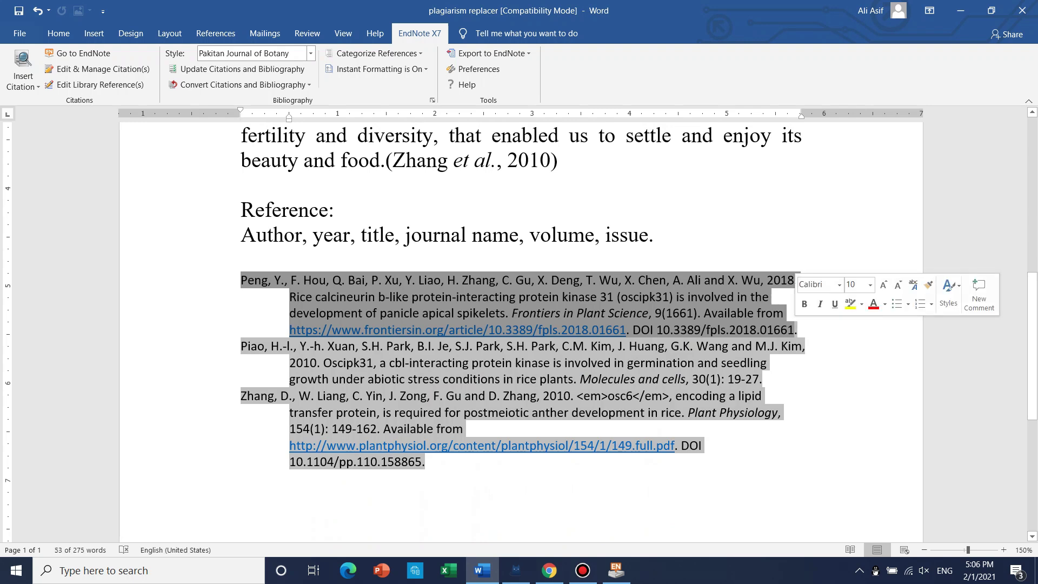
Try deleting the 2018 Frontiers in Plant Science entry directly from the reference list, and update the citations and bibliography
{"action": "key", "text": "Delete"}
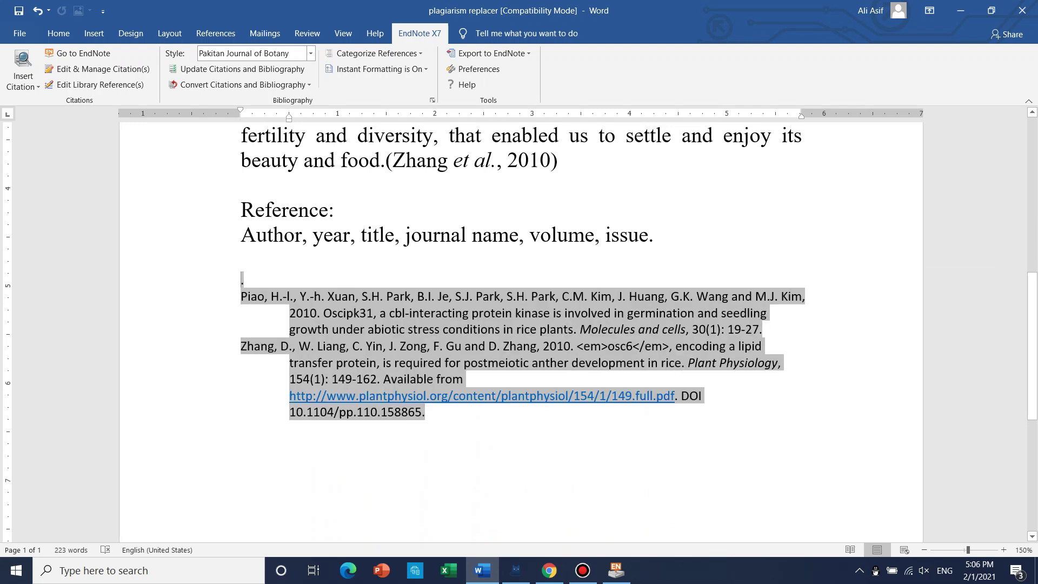
{"action": "key", "text": "ctrl+z"}
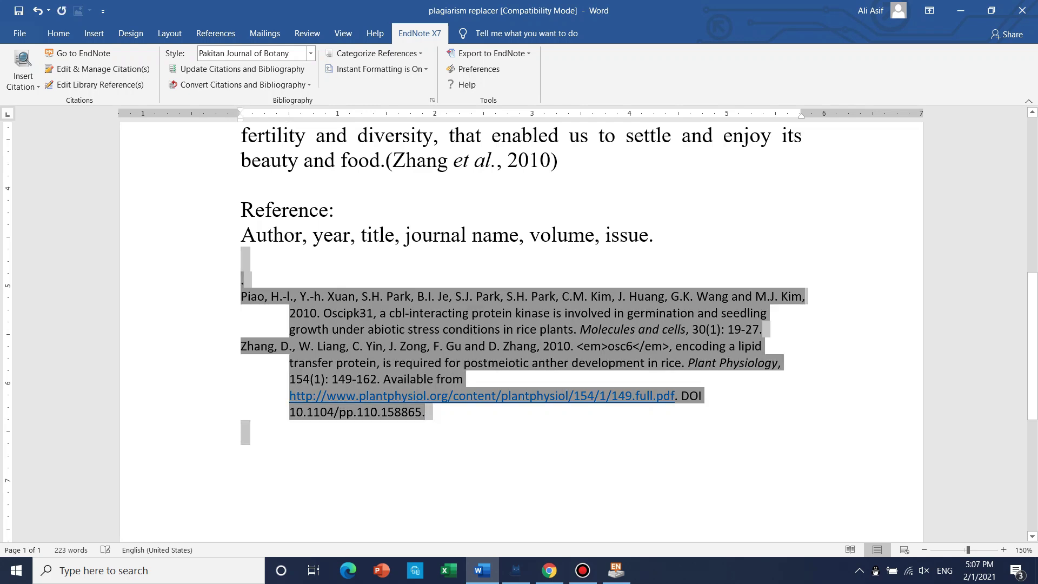
{"action": "left_click", "coordinate": [289, 329]}
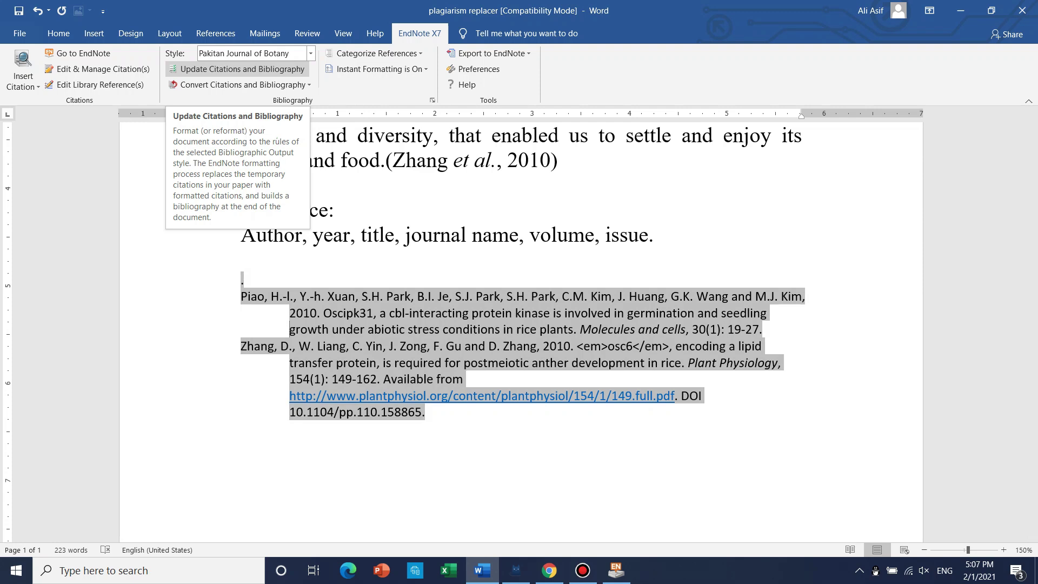
{"action": "left_click", "coordinate": [242, 69]}
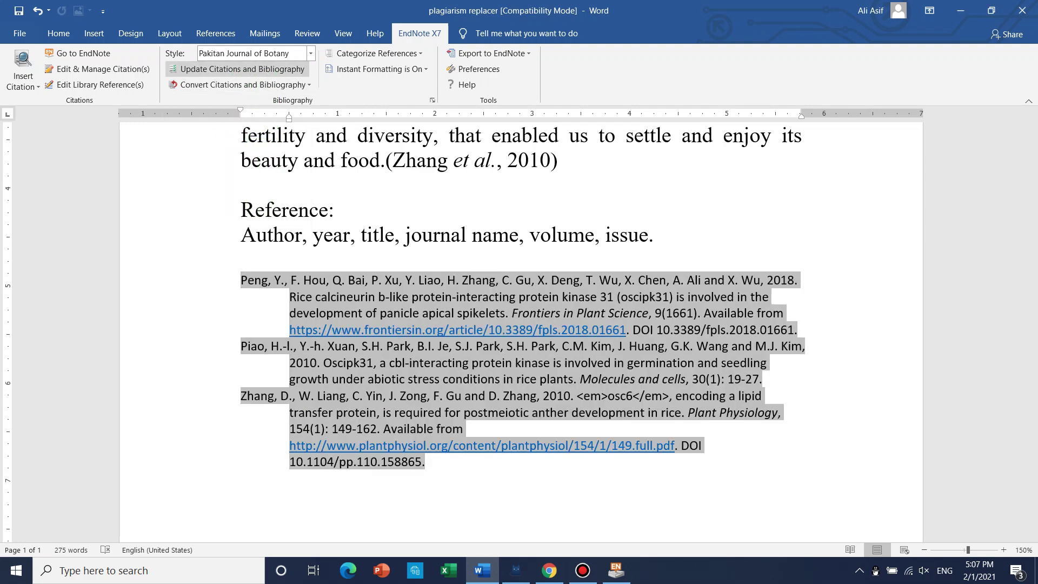
Remove the 2018 citation #13 from the two-source citation group at the end of paragraph 1 using Edit & Manage Citations
{"action": "scroll", "coordinate": [519, 325], "scroll_direction": "up", "scroll_amount": 5}
{"action": "left_click", "coordinate": [494, 228]}
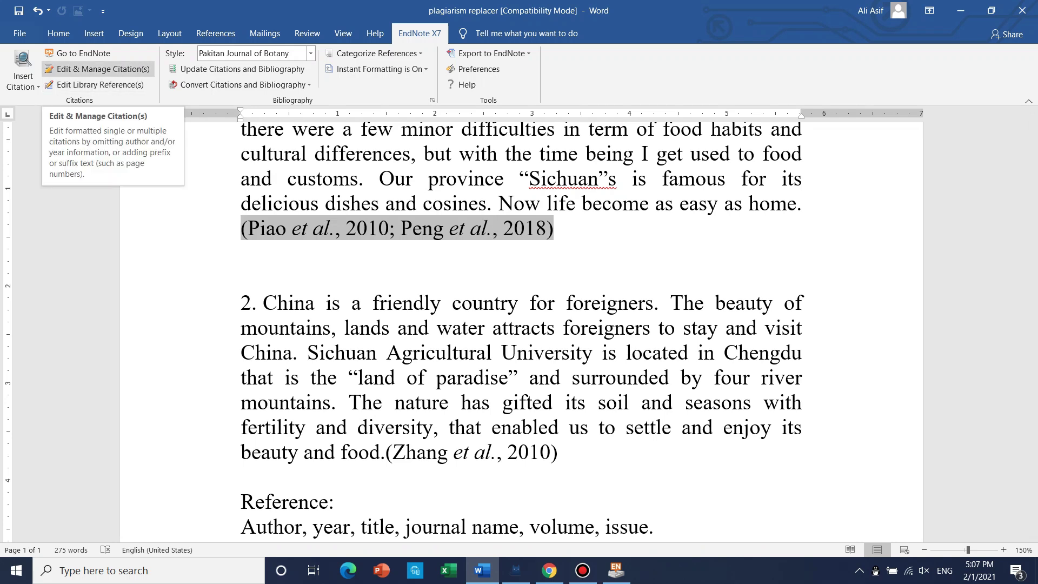
{"action": "left_click", "coordinate": [97, 68]}
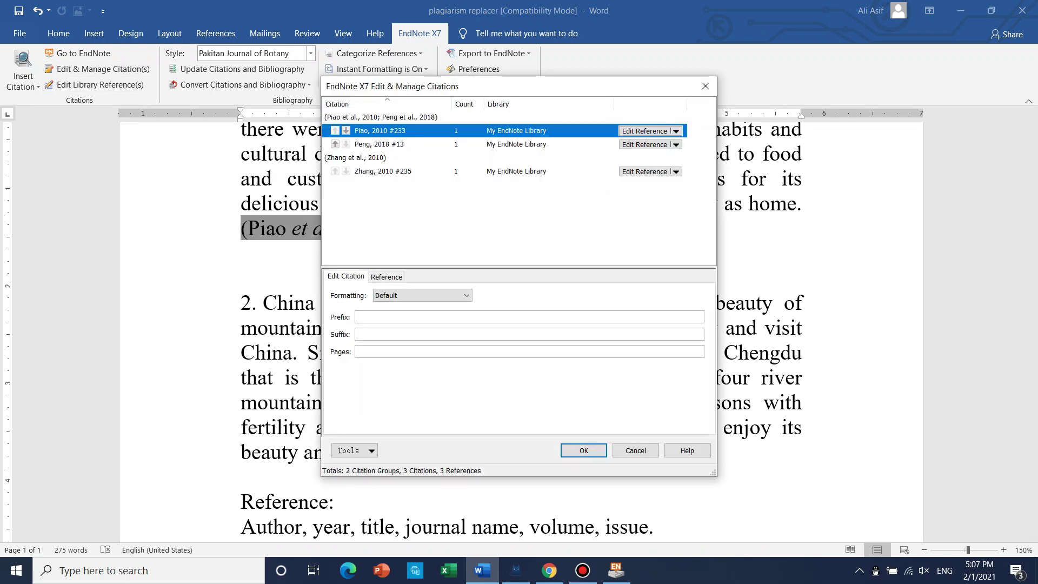
{"action": "left_click", "coordinate": [379, 143]}
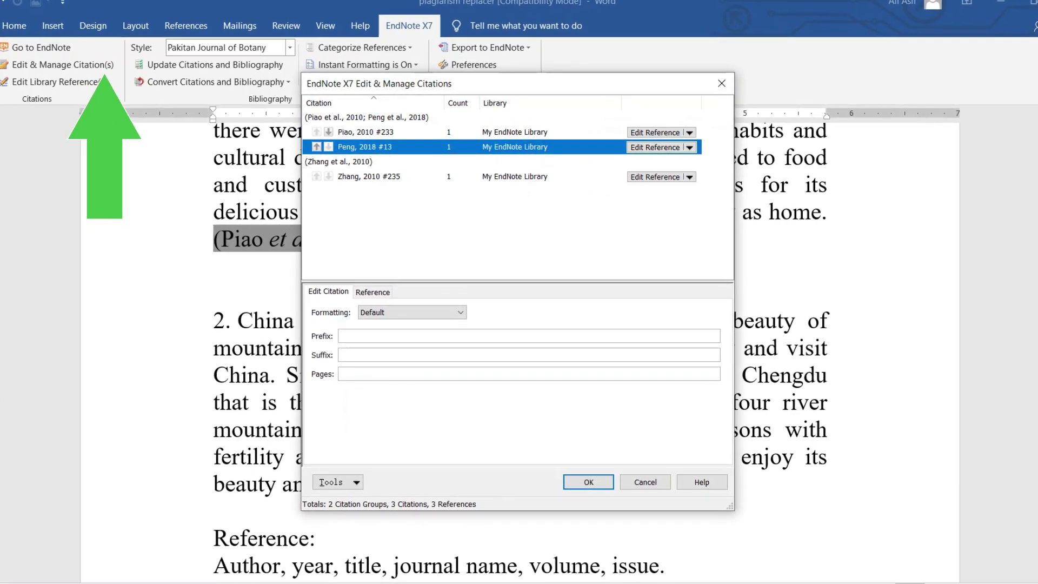
{"action": "left_click", "coordinate": [690, 147]}
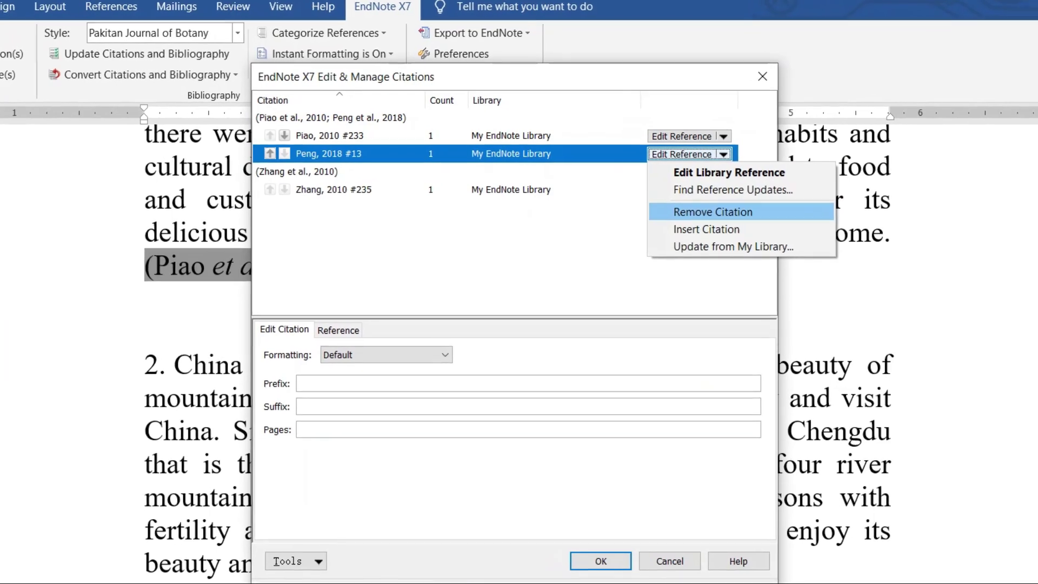
{"action": "left_click", "coordinate": [719, 216]}
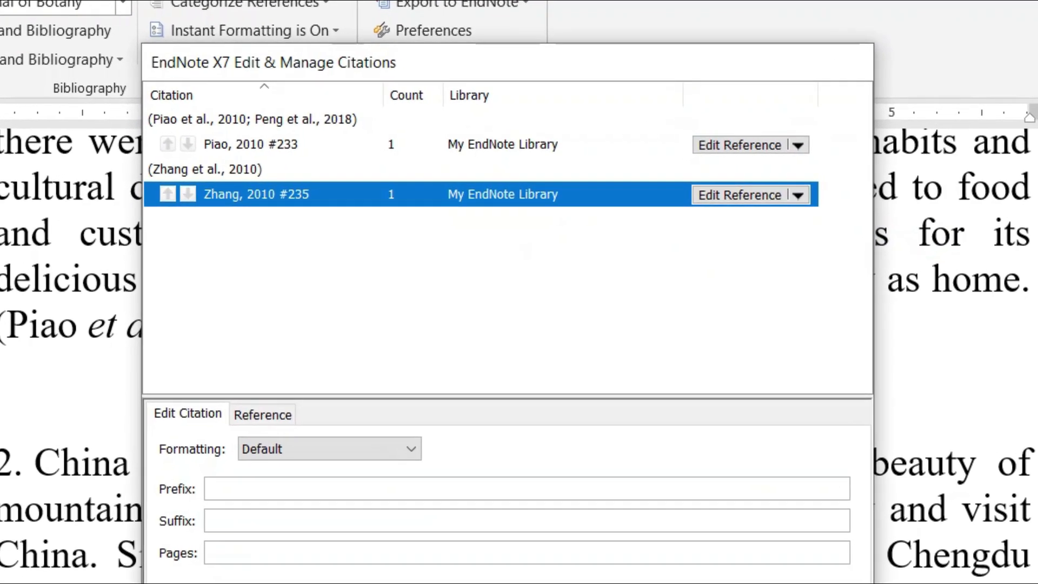
{"action": "key", "text": "Return"}
{"action": "scroll", "coordinate": [520, 333], "scroll_direction": "down", "scroll_amount": 3}
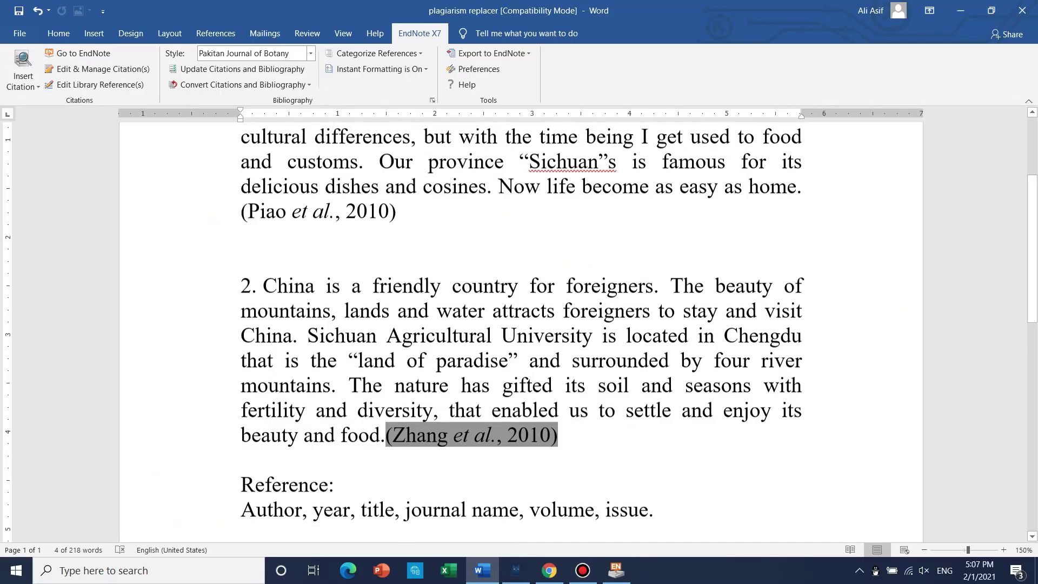
{"action": "scroll", "coordinate": [521, 332], "scroll_direction": "up", "scroll_amount": 3}
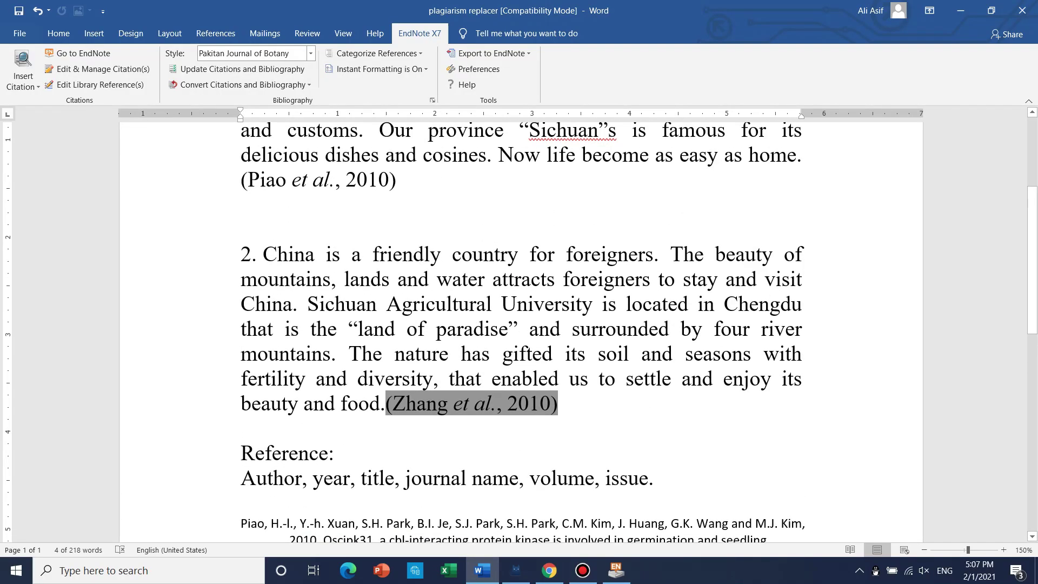
{"action": "left_click", "coordinate": [241, 204]}
{"action": "scroll", "coordinate": [520, 332], "scroll_direction": "down", "scroll_amount": 3}
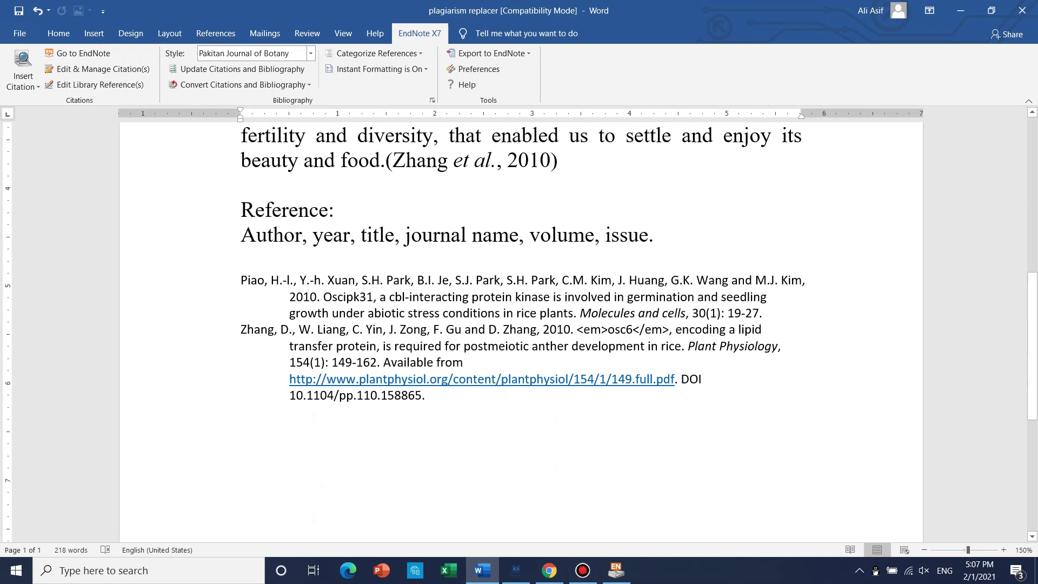
{"action": "scroll", "coordinate": [519, 324], "scroll_direction": "up", "scroll_amount": 10}
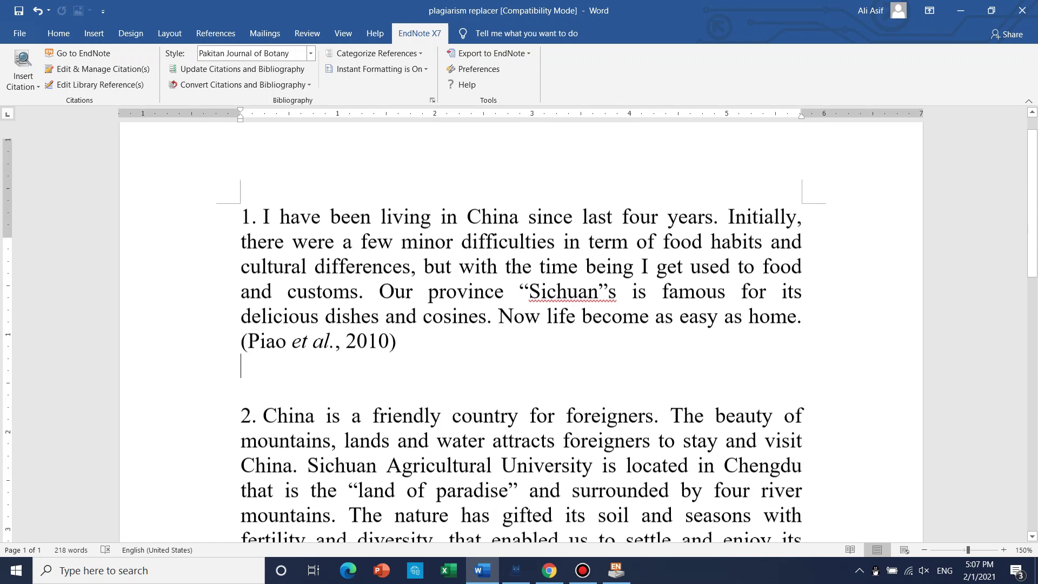